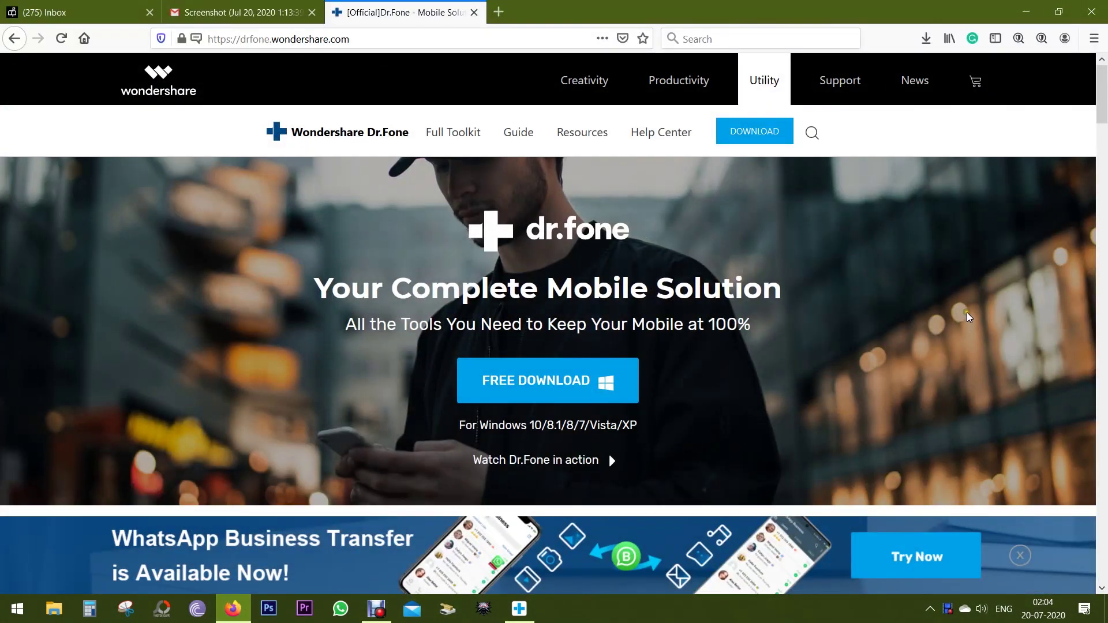
- Scroll the Dr.Fone homepage in Firefox, then minimize the browser to show the desktop
{"action": "left_click_drag", "start_coordinate": [1103, 95], "coordinate": [1027, 6]}
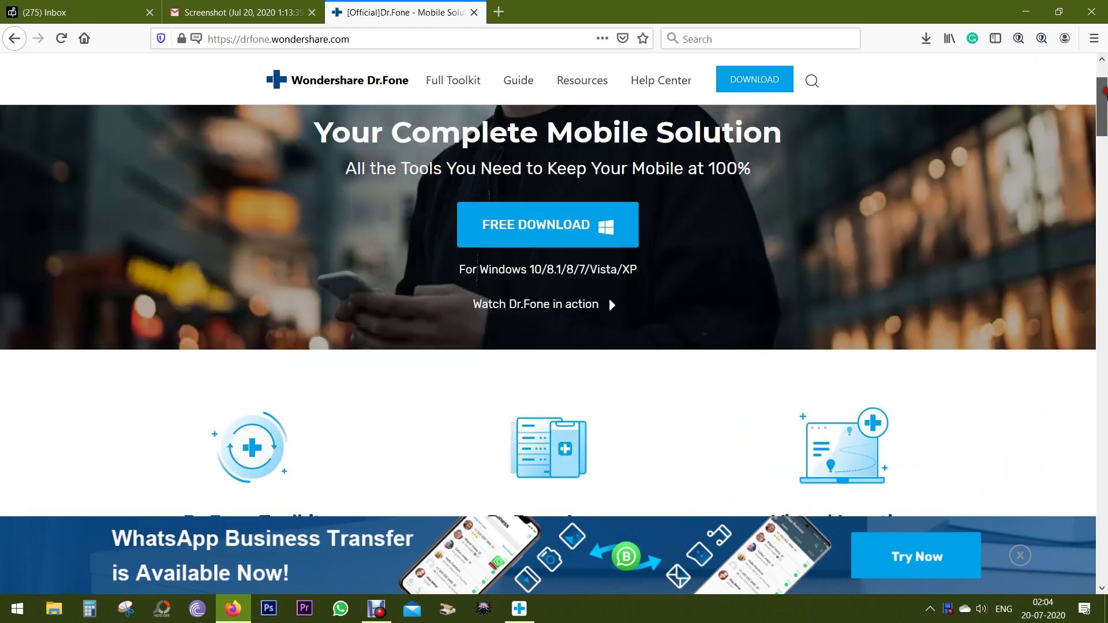
{"action": "left_click", "coordinate": [1027, 5]}
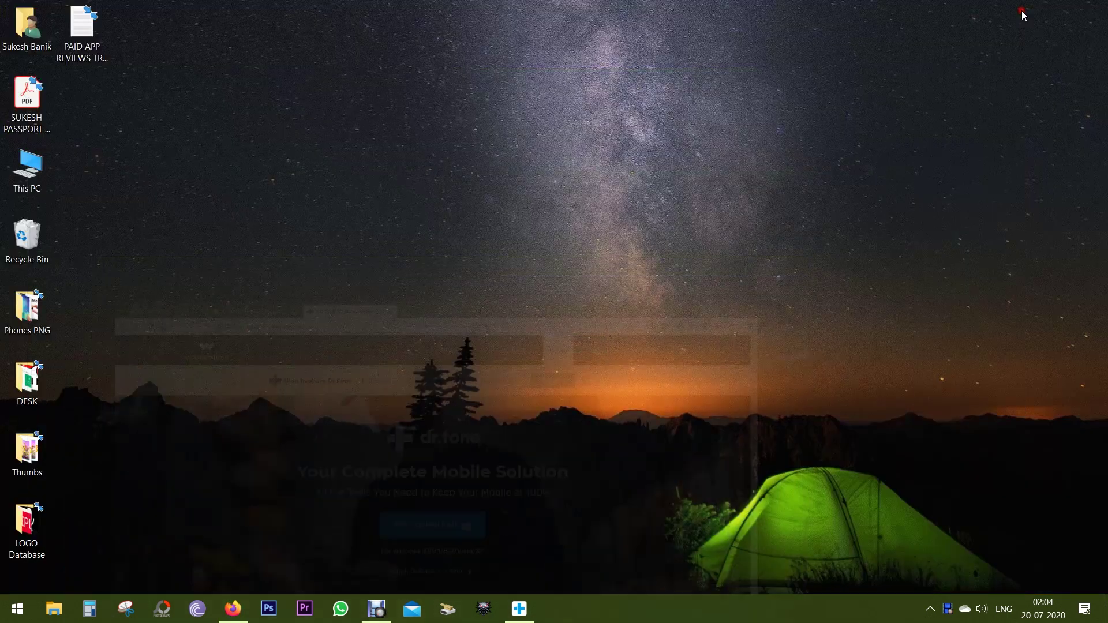
- Restore the Dr.Fone window from the taskbar and go to its WhatsApp Transfer tool
{"action": "left_click", "coordinate": [531, 603]}
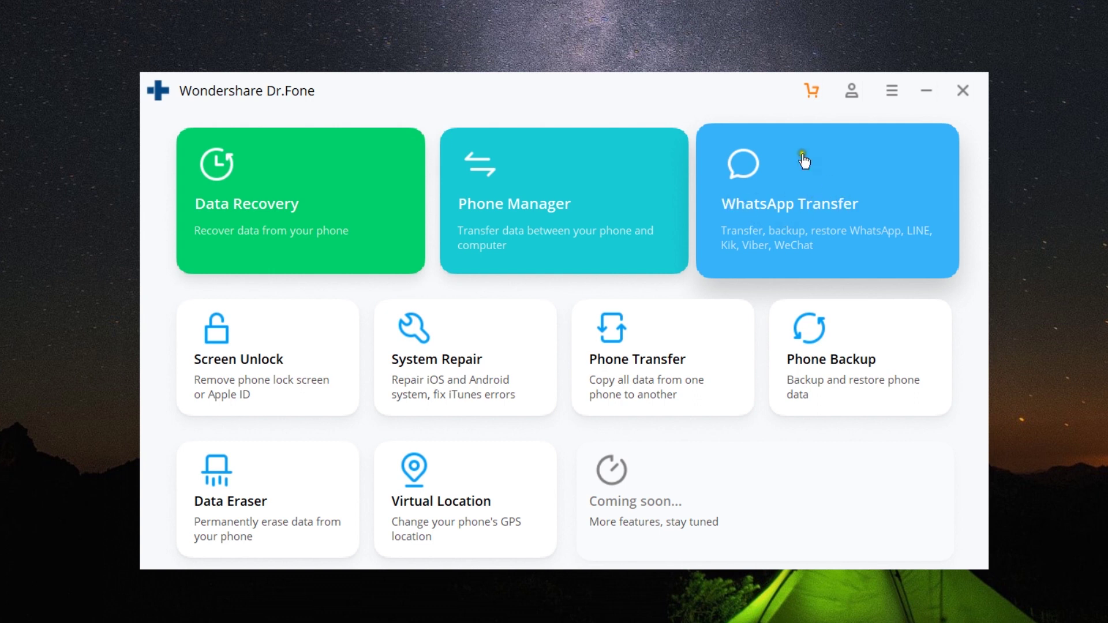
{"action": "left_click", "coordinate": [798, 167]}
- In WhatsApp Transfer, look over the WA Business and LINE options, then choose Transfer WhatsApp messages
{"action": "left_click", "coordinate": [801, 157]}
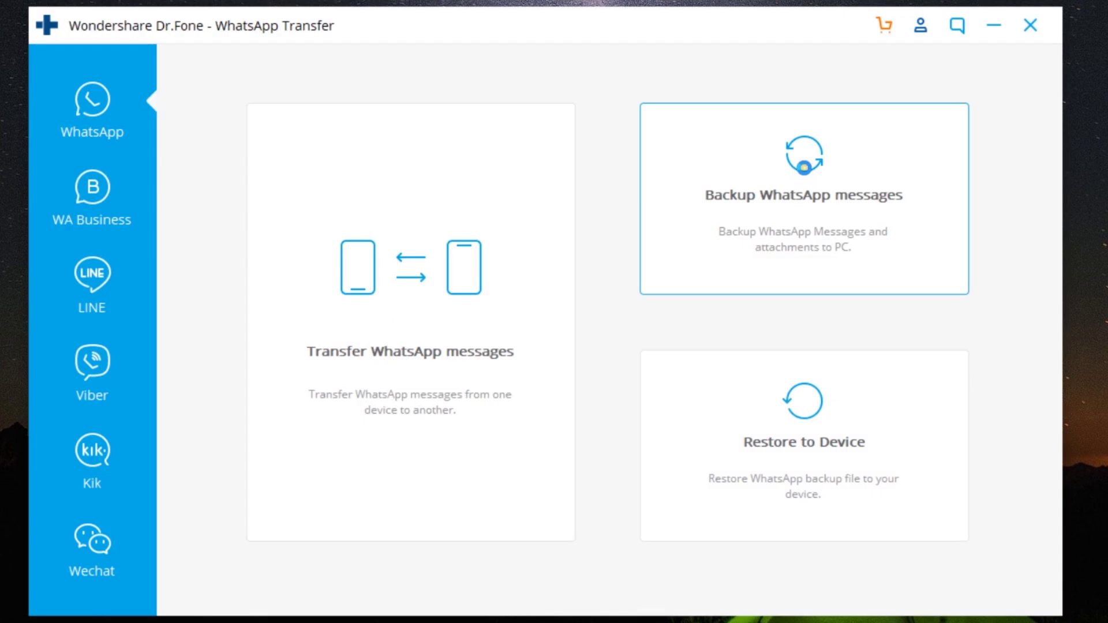
{"action": "left_click", "coordinate": [795, 172]}
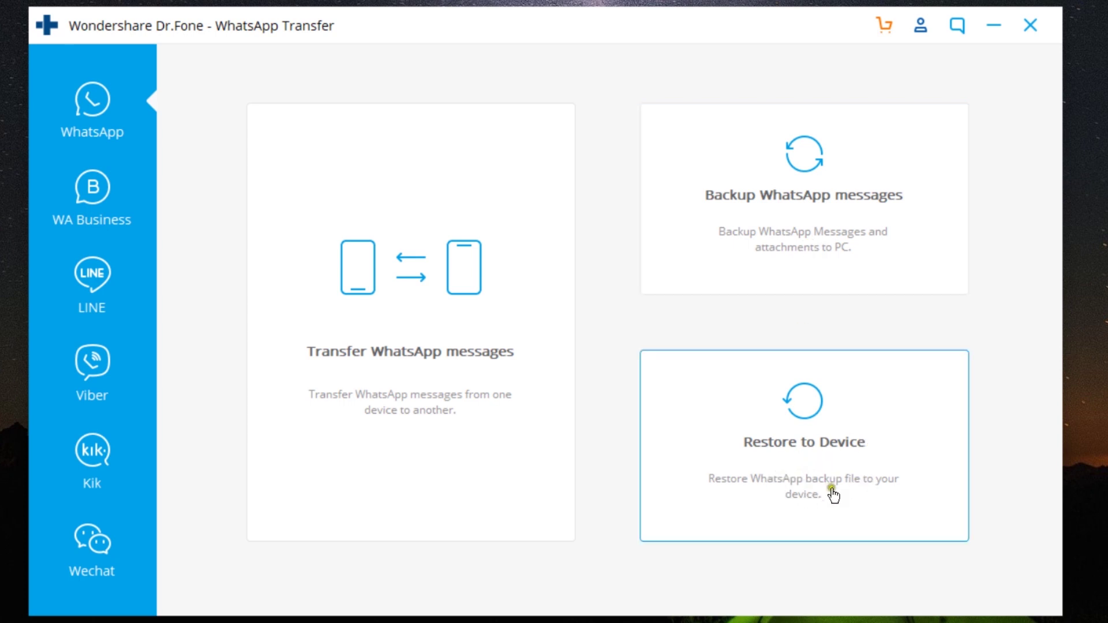
{"action": "left_click", "coordinate": [91, 201]}
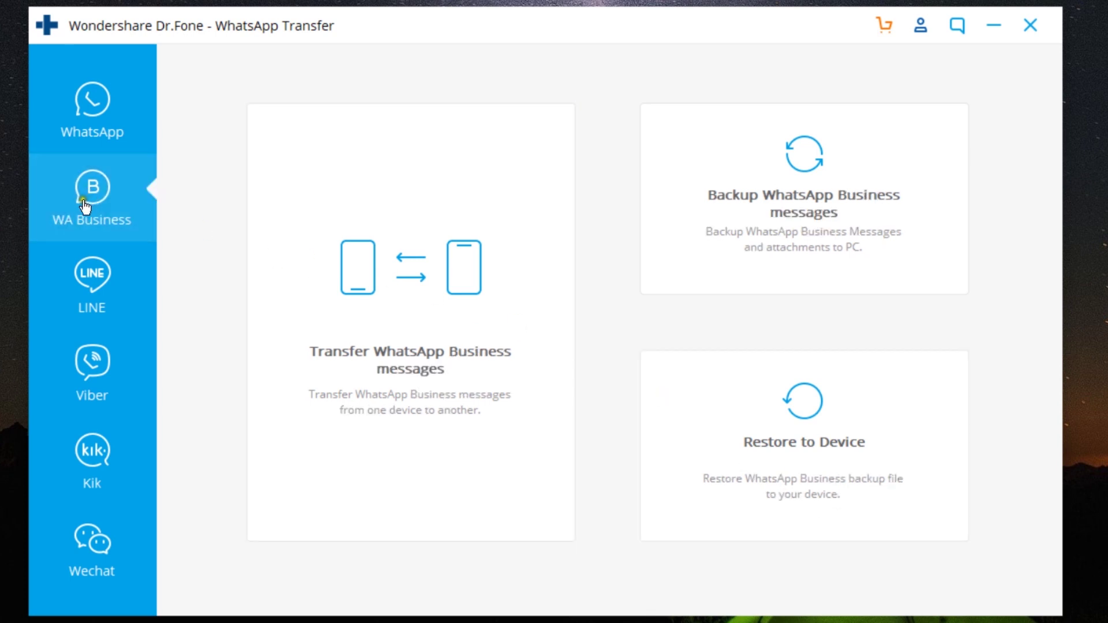
{"action": "left_click", "coordinate": [99, 299]}
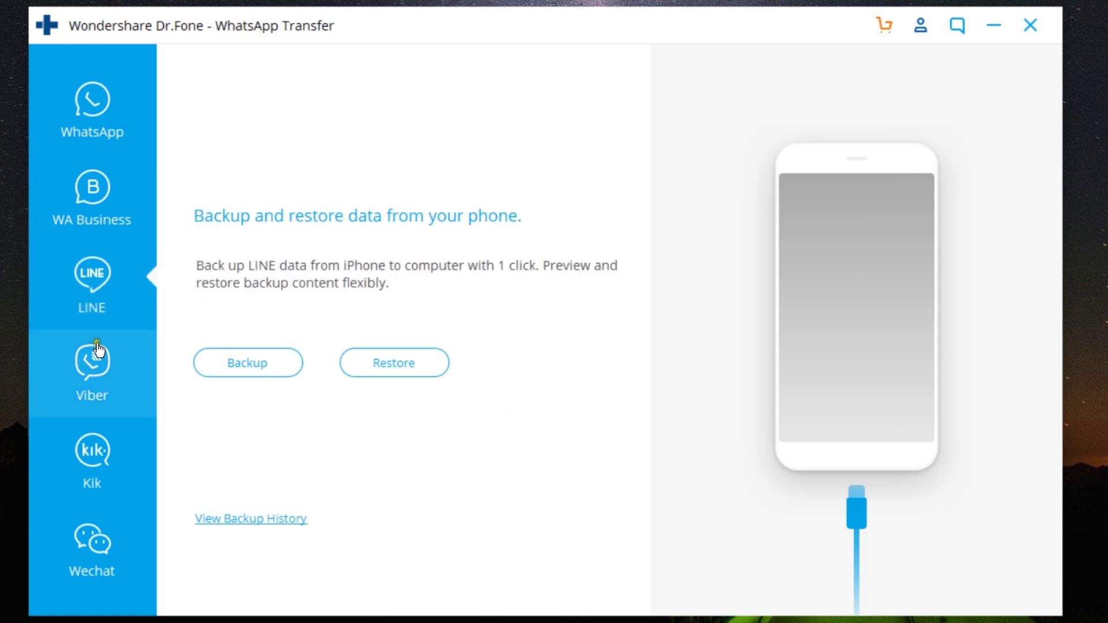
{"action": "left_click", "coordinate": [91, 98]}
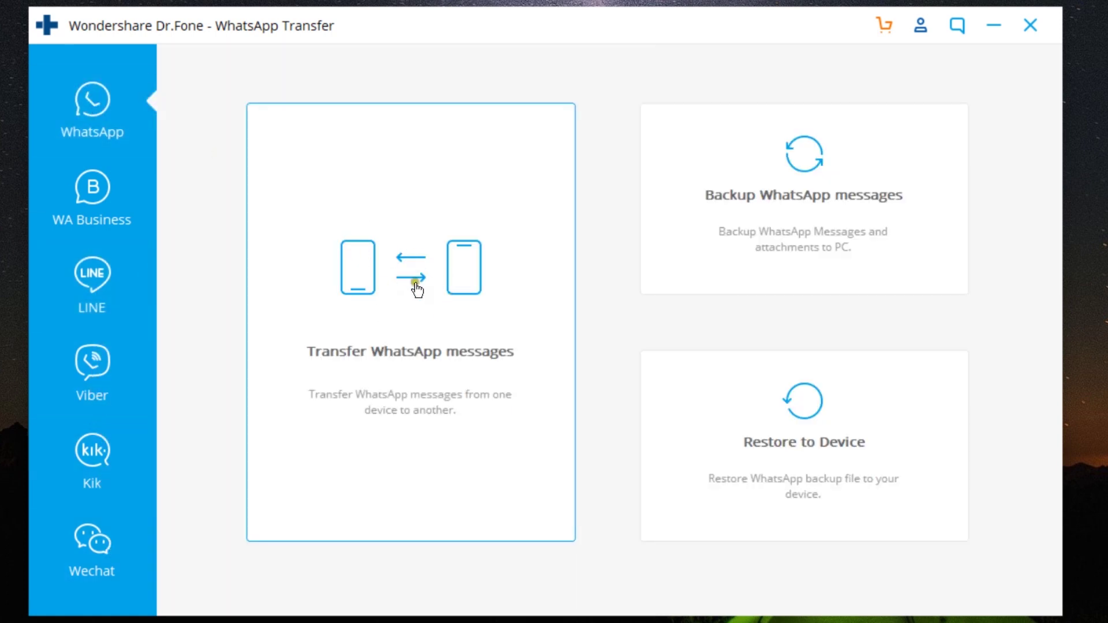
{"action": "left_click", "coordinate": [412, 299]}
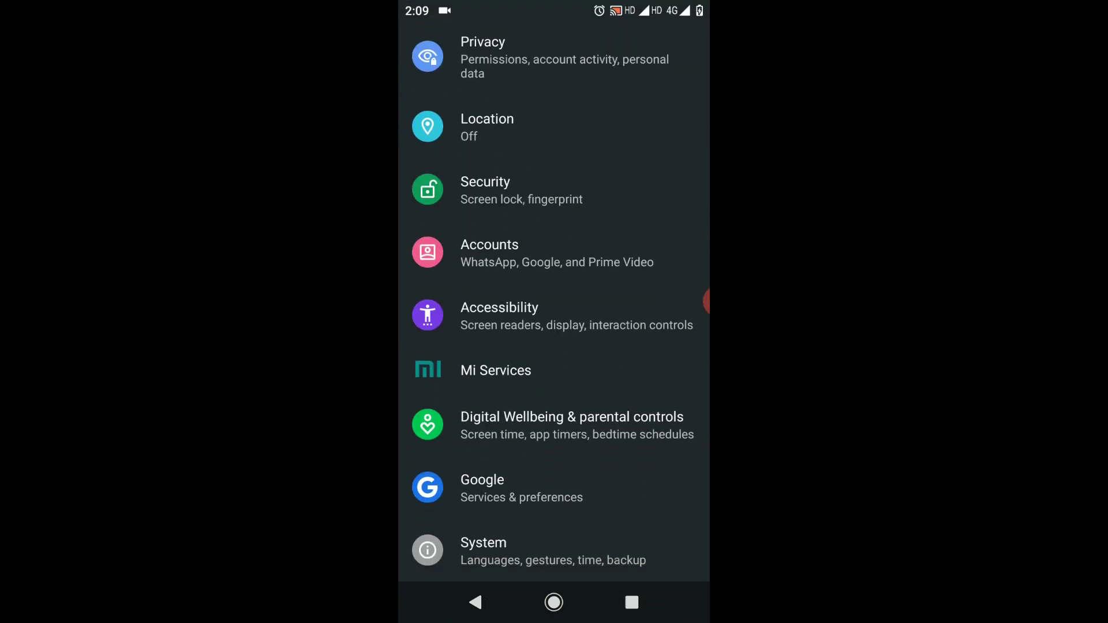
- In About phone, tap Build number five times to unlock developer mode
{"action": "scroll", "coordinate": [554, 311], "scroll_direction": "up", "scroll_amount": 10}
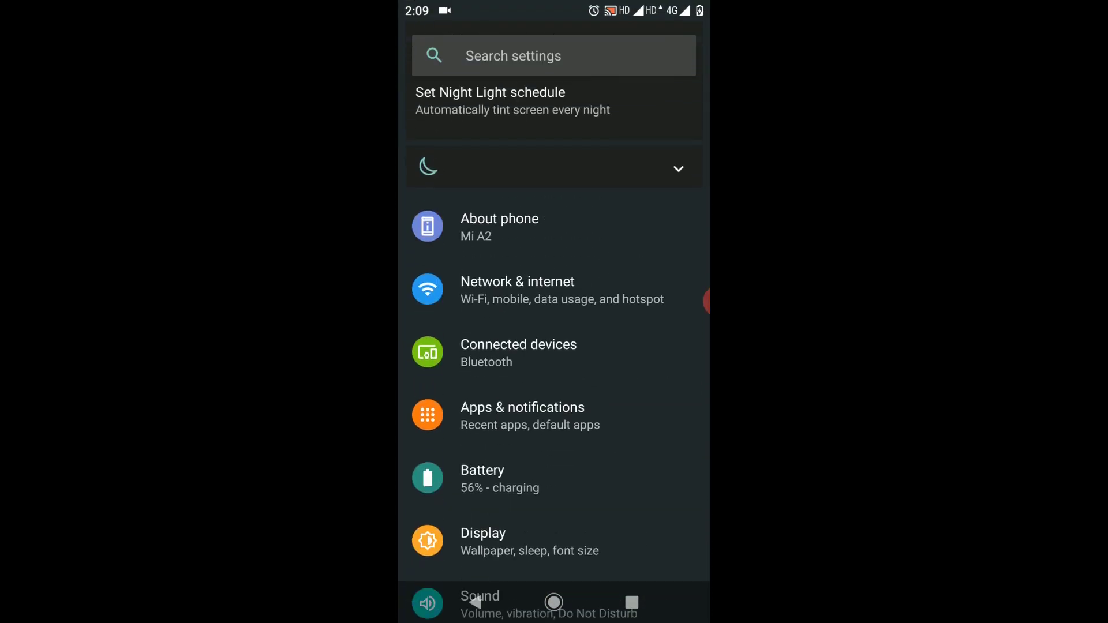
{"action": "left_click", "coordinate": [499, 326]}
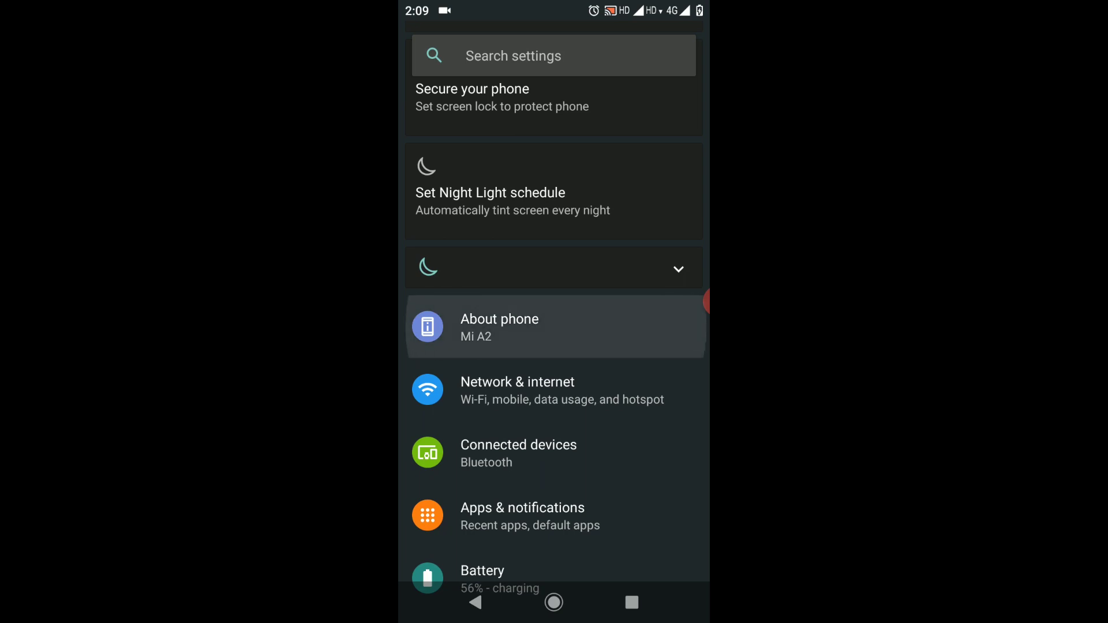
{"action": "scroll", "coordinate": [554, 311], "scroll_direction": "down", "scroll_amount": 10}
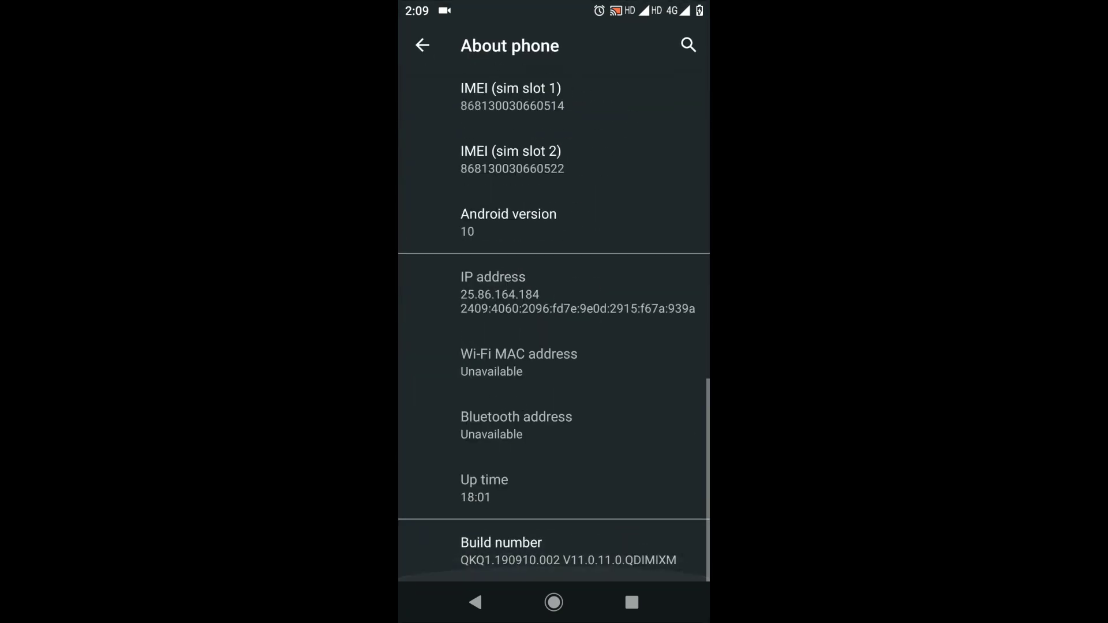
{"action": "left_click", "coordinate": [577, 551]}
{"action": "left_click", "coordinate": [577, 552]}
{"action": "left_click", "coordinate": [577, 551]}
{"action": "left_click", "coordinate": [577, 551]}
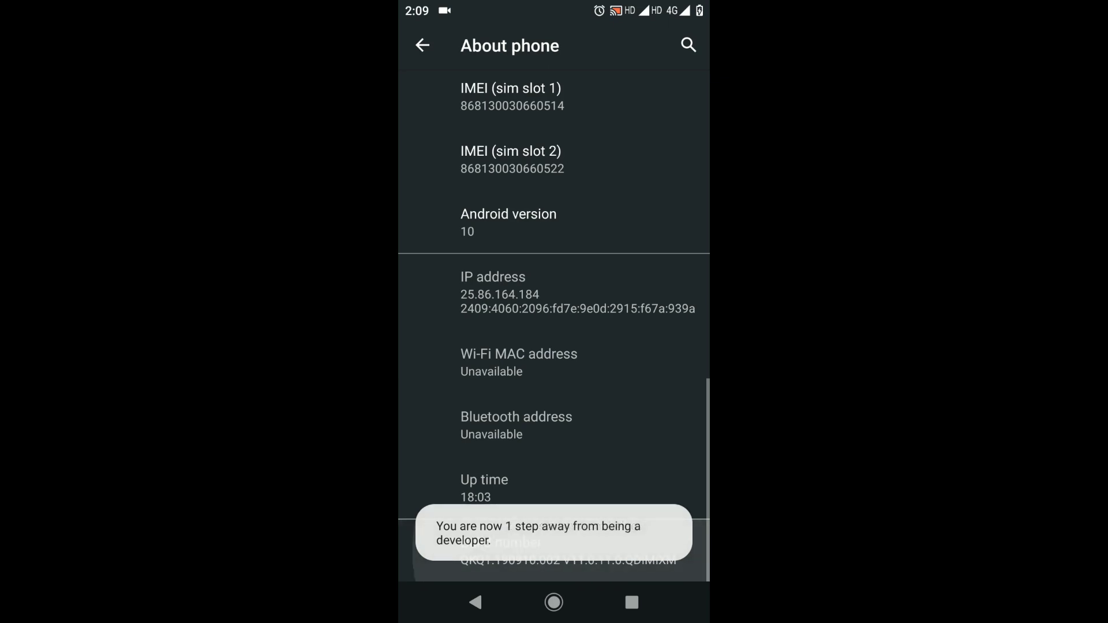
{"action": "left_click", "coordinate": [577, 551]}
- Return to the main Settings list and open System
{"action": "left_click", "coordinate": [475, 602]}
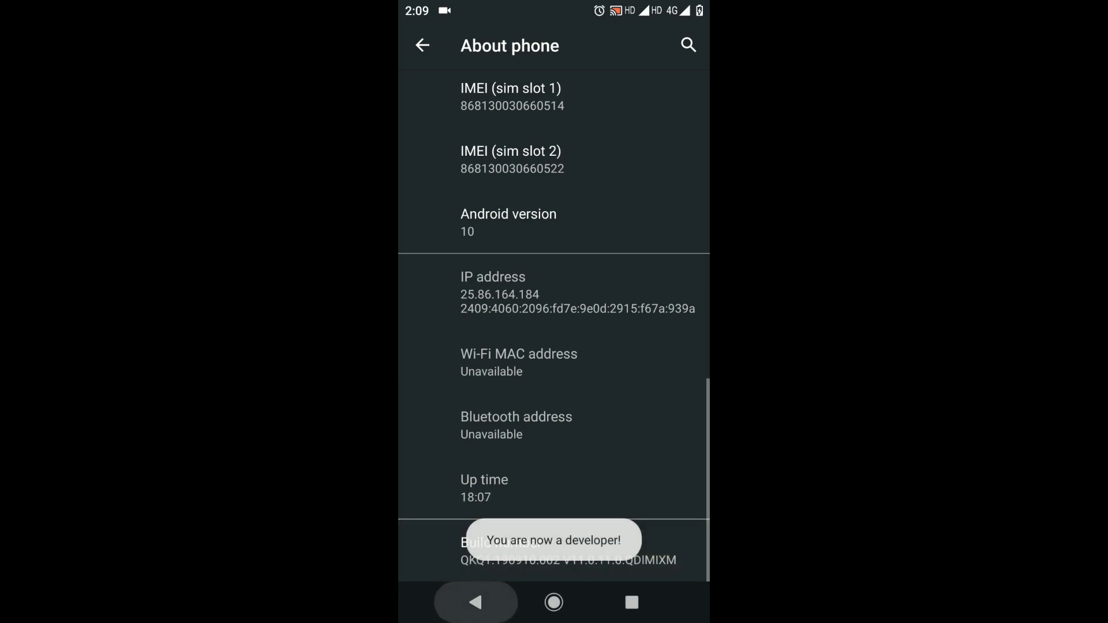
{"action": "scroll", "coordinate": [554, 317], "scroll_direction": "down", "scroll_amount": 5}
{"action": "scroll", "coordinate": [554, 317], "scroll_direction": "down", "scroll_amount": 5}
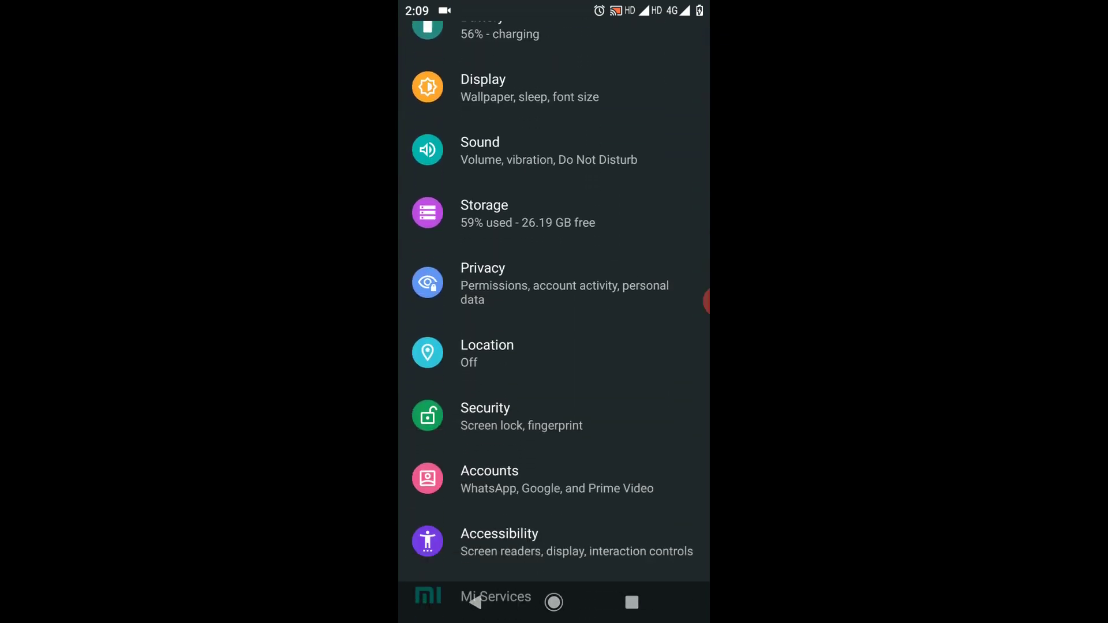
{"action": "left_click", "coordinate": [554, 487]}
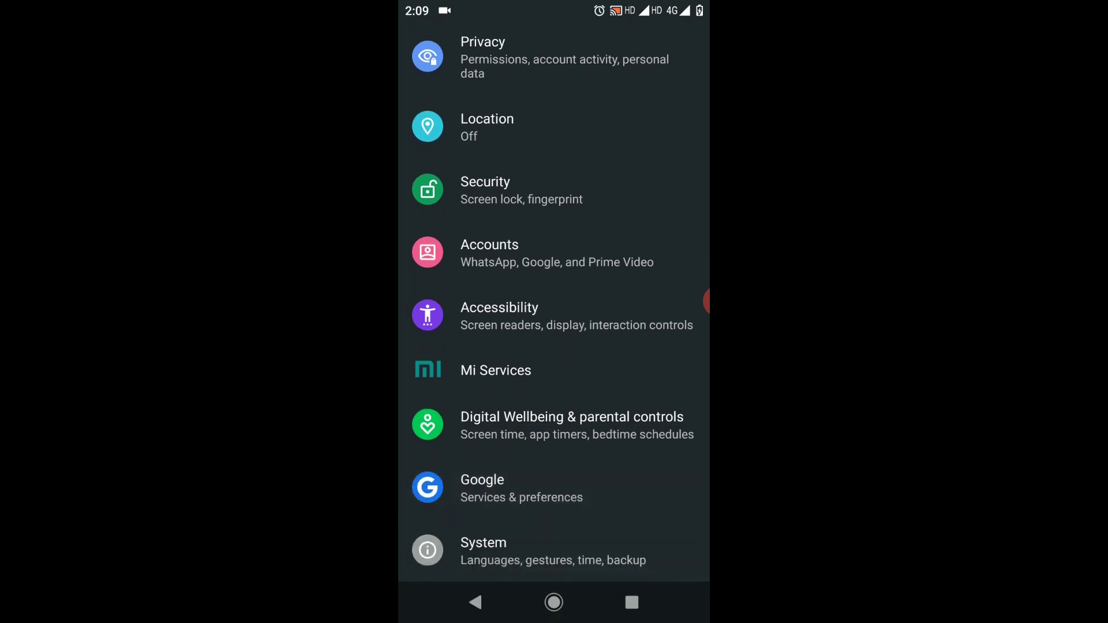
{"action": "left_click", "coordinate": [554, 551]}
- In Advanced developer options, re-enable developer options and turn on USB debugging
{"action": "left_click", "coordinate": [554, 335]}
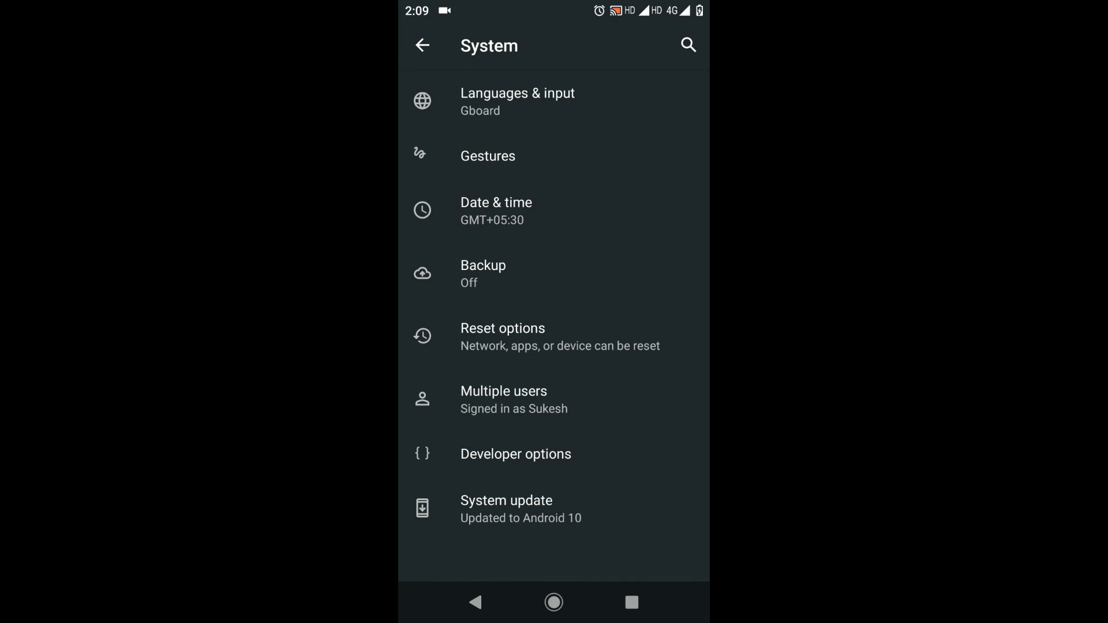
{"action": "left_click", "coordinate": [554, 454]}
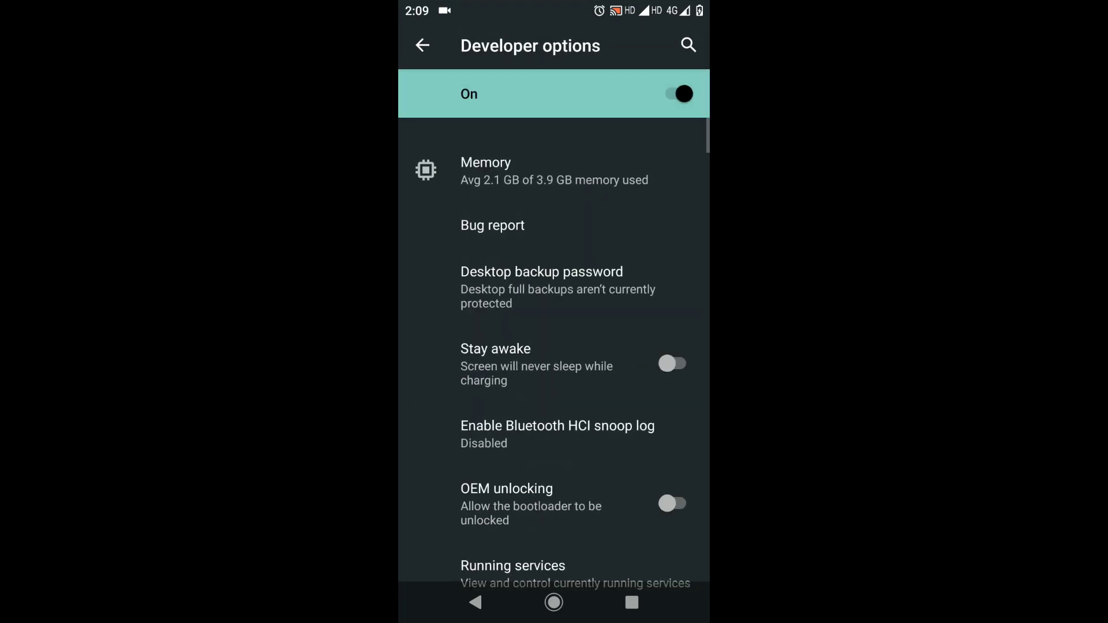
{"action": "left_click", "coordinate": [683, 94]}
{"action": "left_click", "coordinate": [683, 94]}
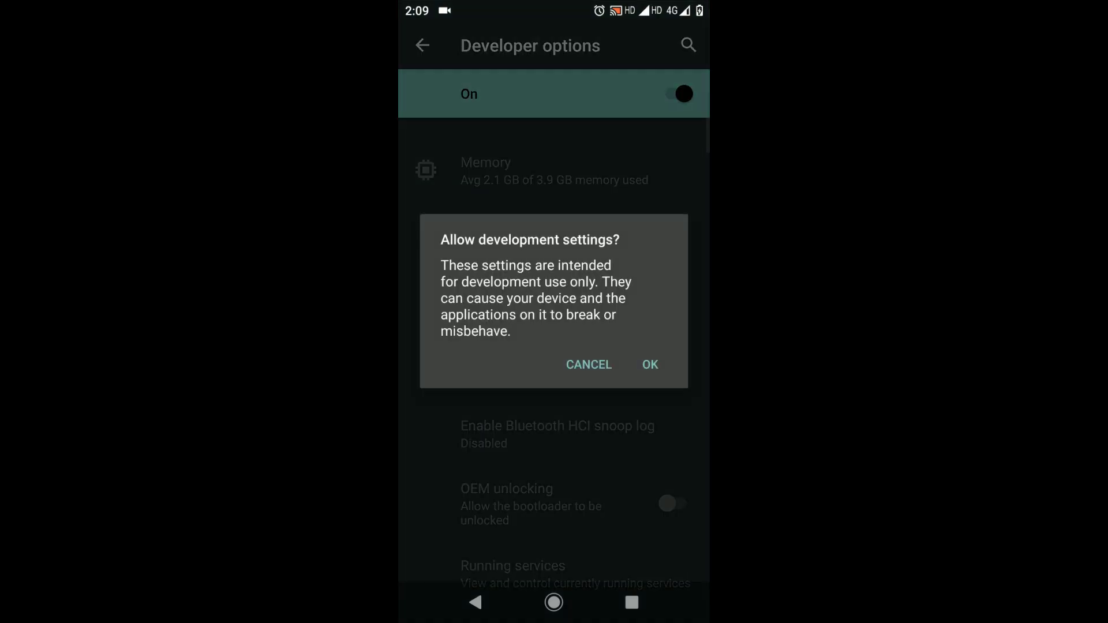
{"action": "left_click", "coordinate": [649, 364]}
{"action": "scroll", "coordinate": [555, 347], "scroll_direction": "down", "scroll_amount": 3}
{"action": "scroll", "coordinate": [554, 347], "scroll_direction": "down", "scroll_amount": 6}
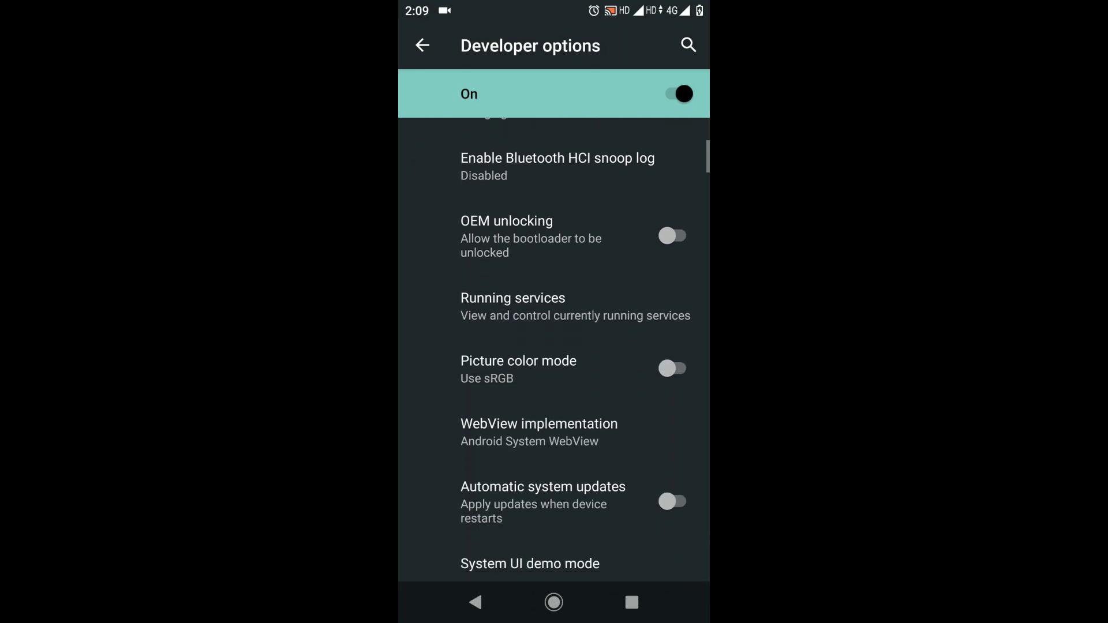
{"action": "scroll", "coordinate": [554, 346], "scroll_direction": "down", "scroll_amount": 4}
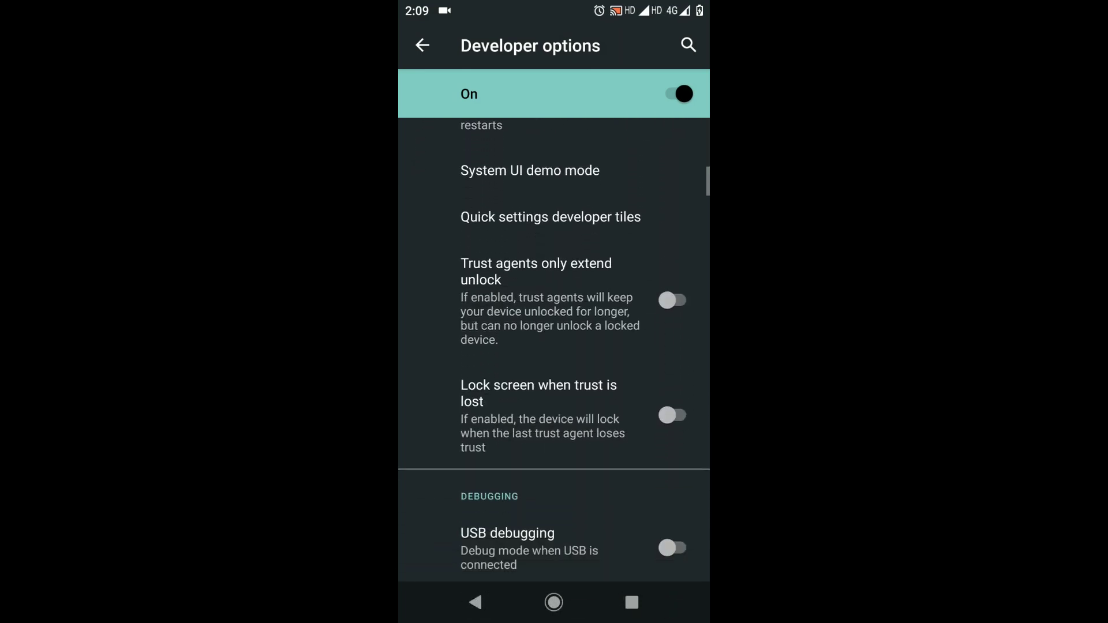
{"action": "left_click", "coordinate": [678, 479]}
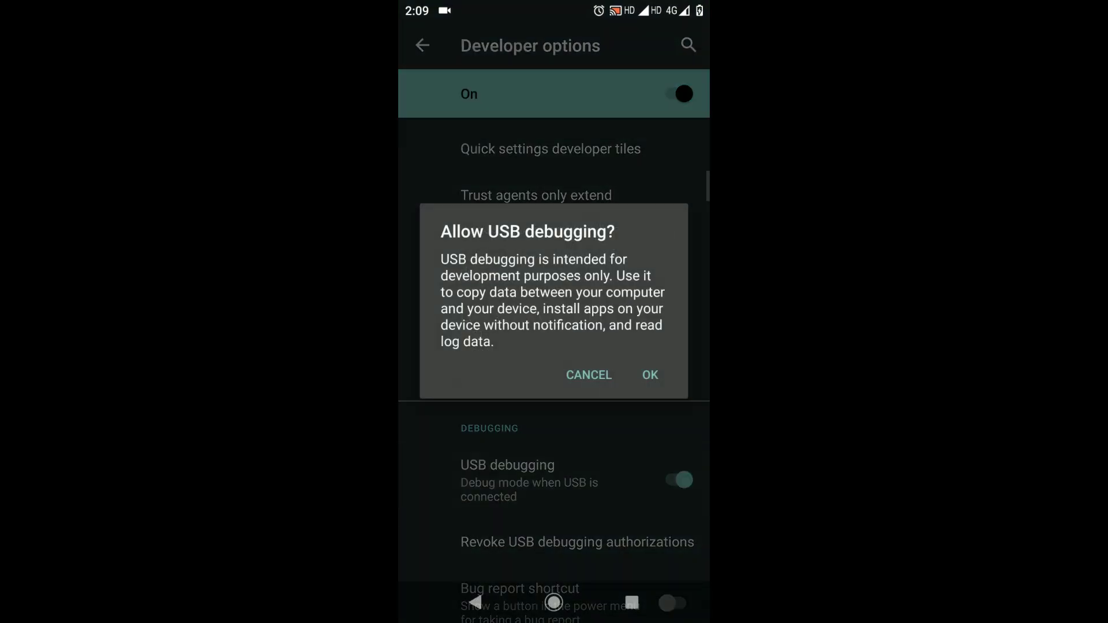
{"action": "left_click", "coordinate": [650, 374]}
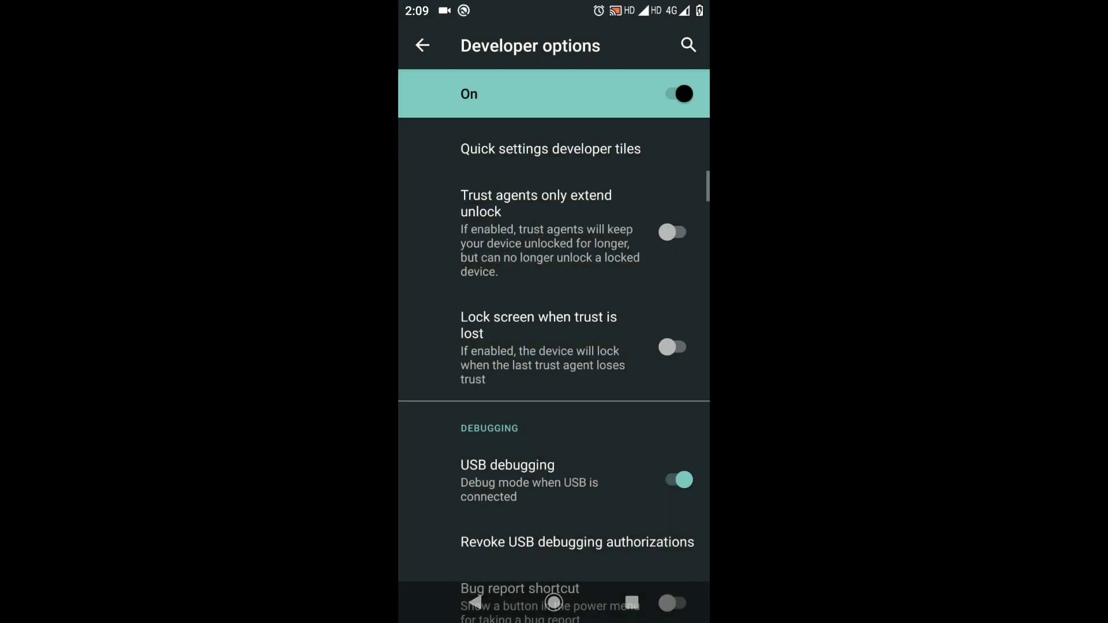
- From the notification shade, set the phone's USB connection to File Transfer
{"action": "left_click_drag", "start_coordinate": [554, 6], "coordinate": [554, 346]}
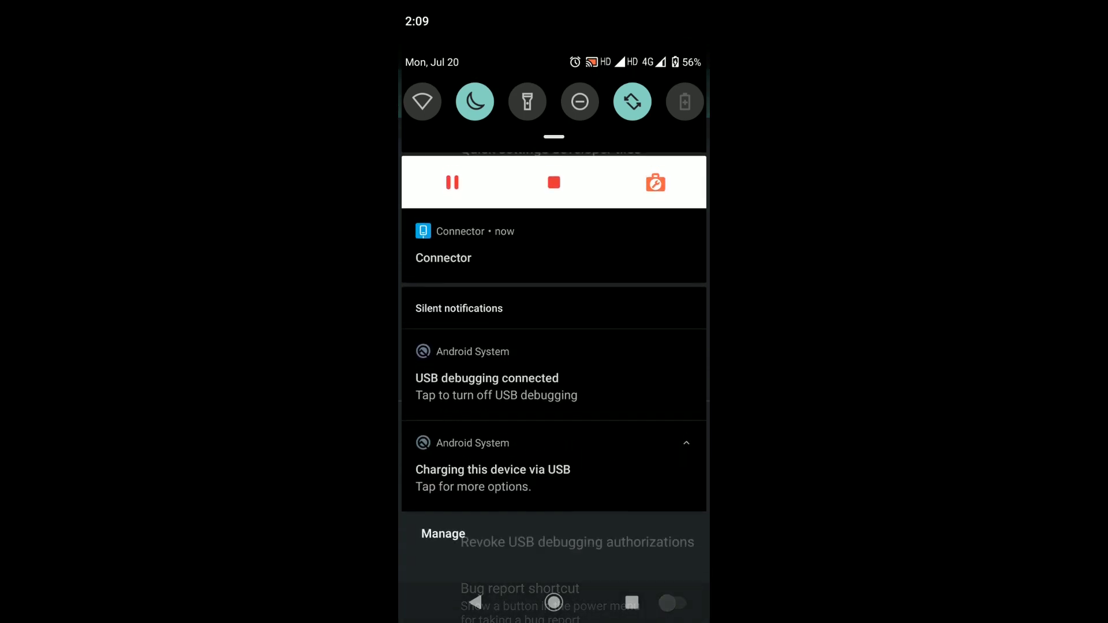
{"action": "left_click", "coordinate": [493, 479]}
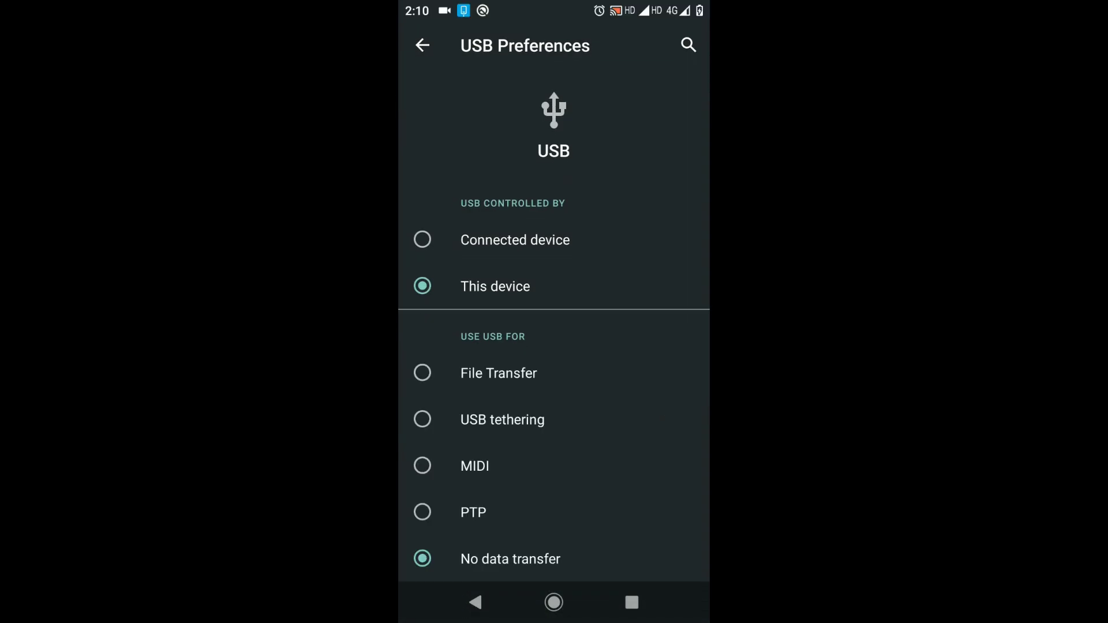
{"action": "left_click", "coordinate": [499, 373]}
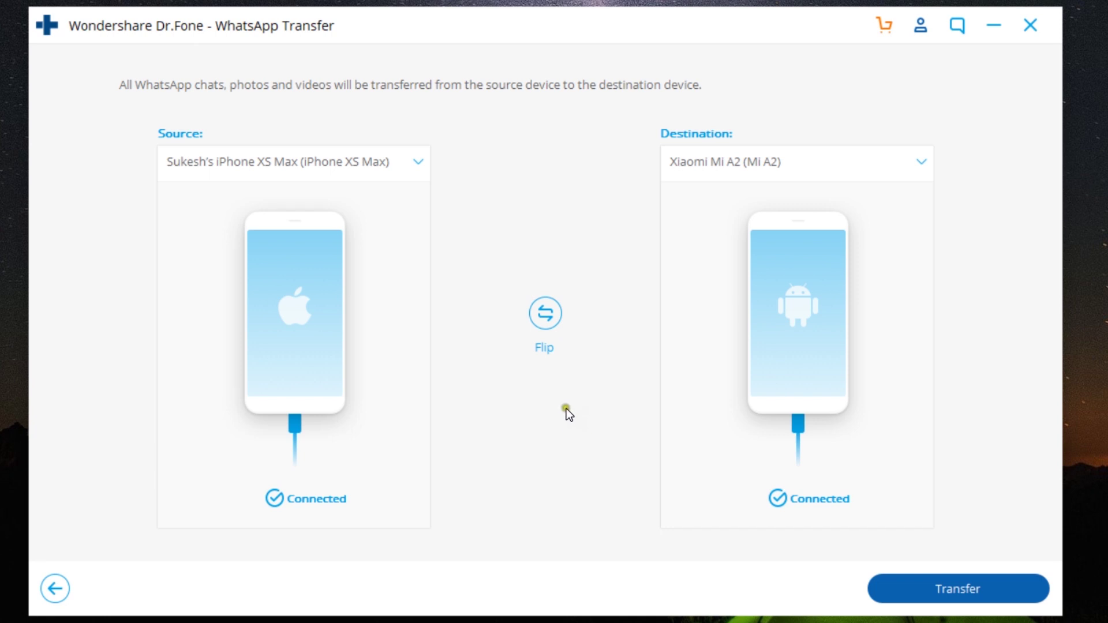
- Check the direction with Flip, keep the iPhone XS Max as source, and start the transfer
{"action": "left_click", "coordinate": [540, 311]}
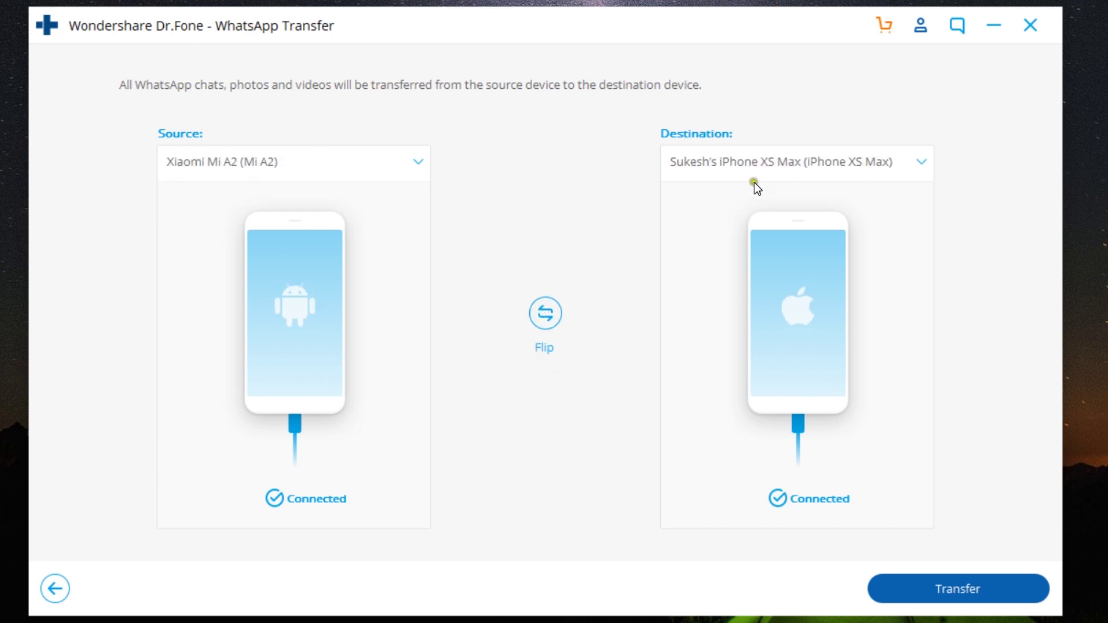
{"action": "left_click", "coordinate": [547, 315]}
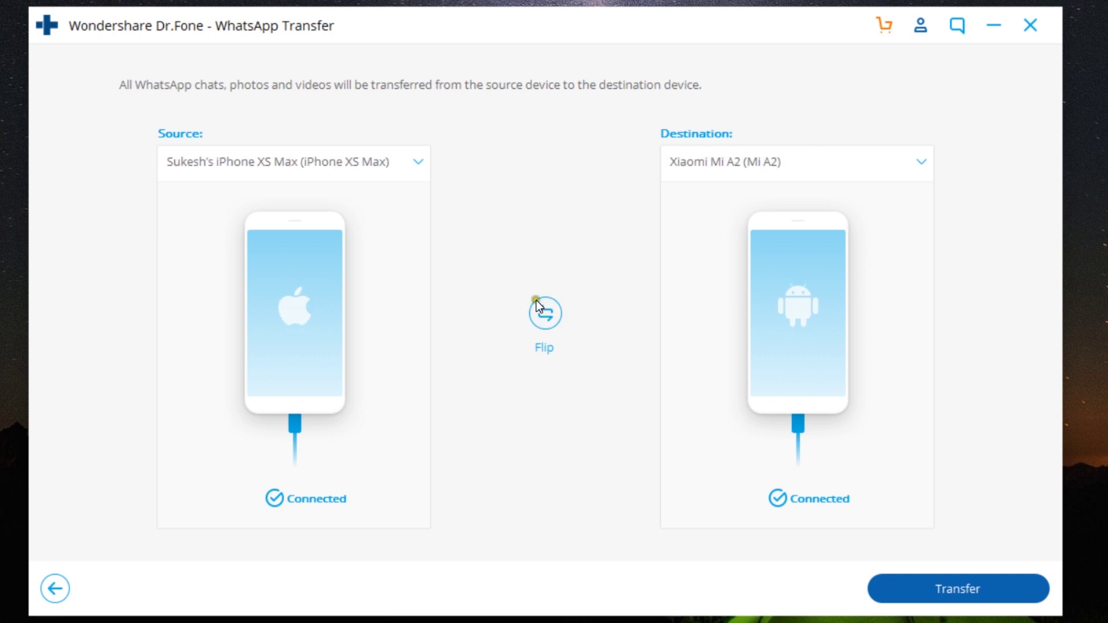
{"action": "left_click", "coordinate": [416, 163]}
{"action": "left_click", "coordinate": [415, 164]}
{"action": "left_click", "coordinate": [946, 586]}
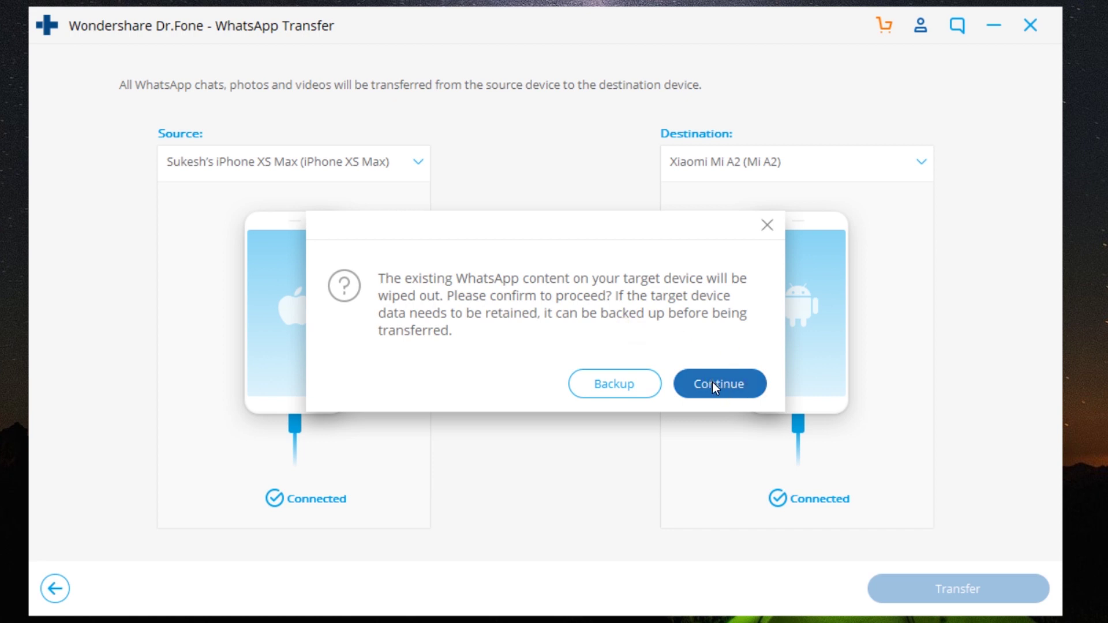
{"action": "left_click", "coordinate": [616, 381]}
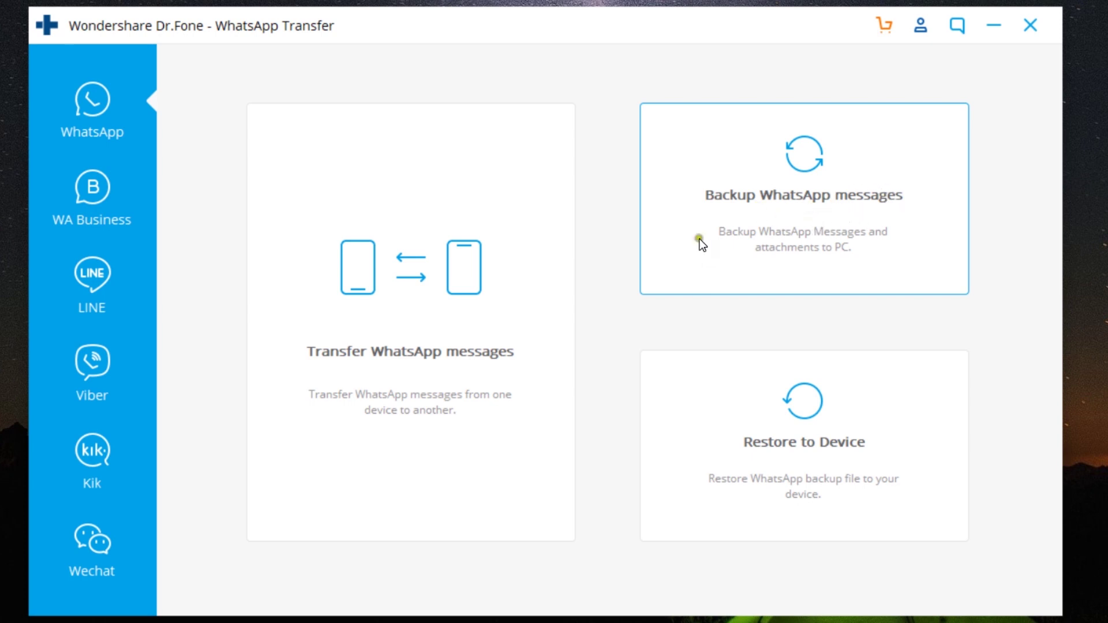
{"action": "left_click", "coordinate": [414, 295]}
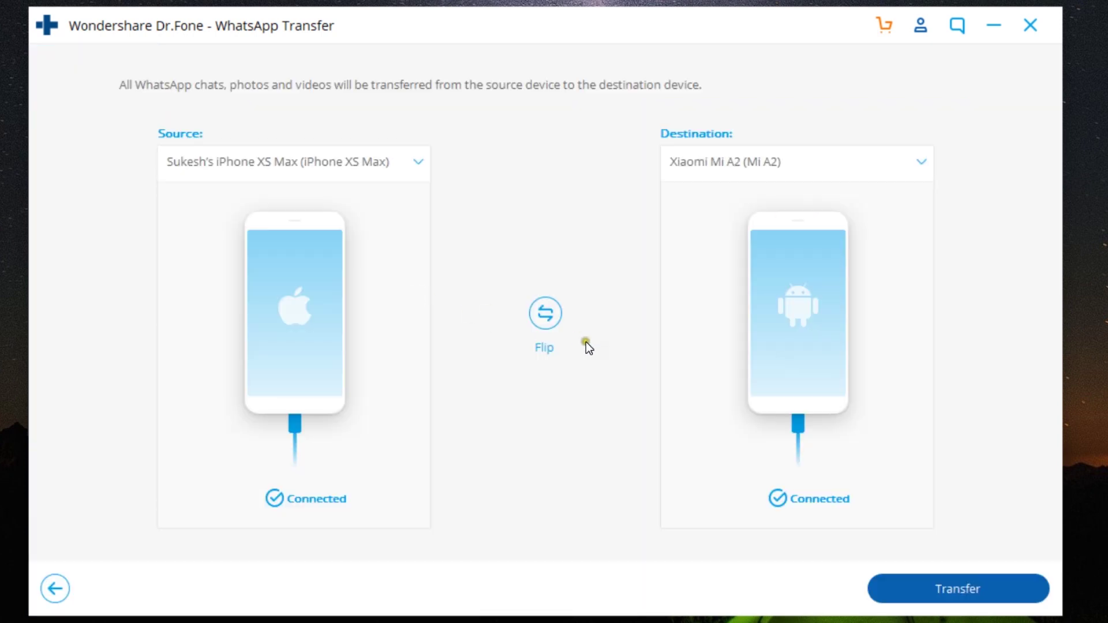
{"action": "left_click", "coordinate": [984, 593]}
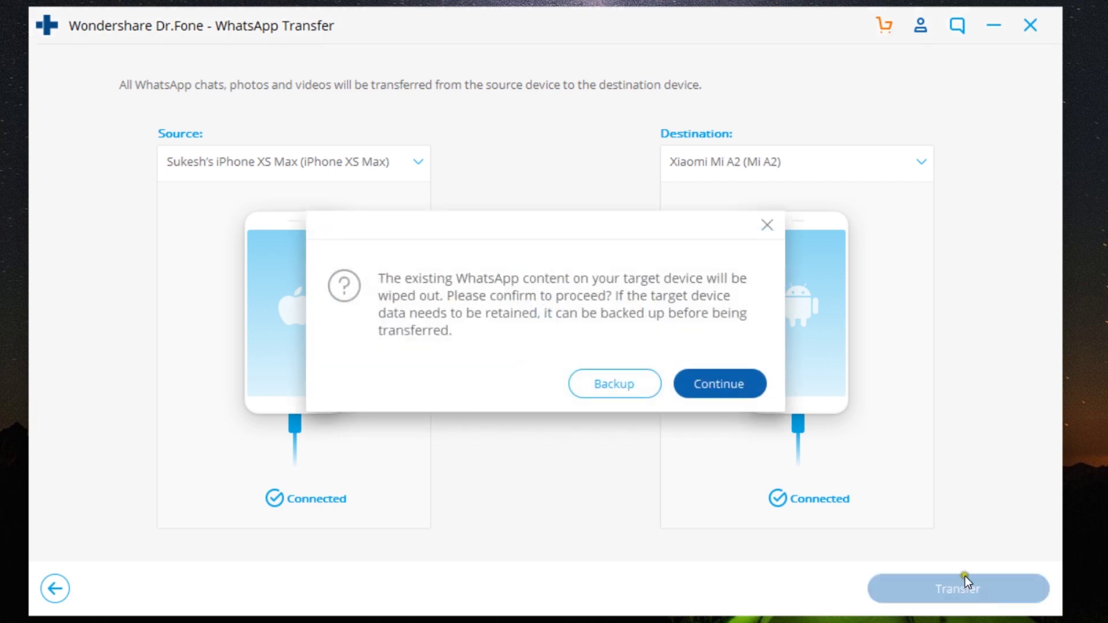
{"action": "left_click", "coordinate": [719, 391]}
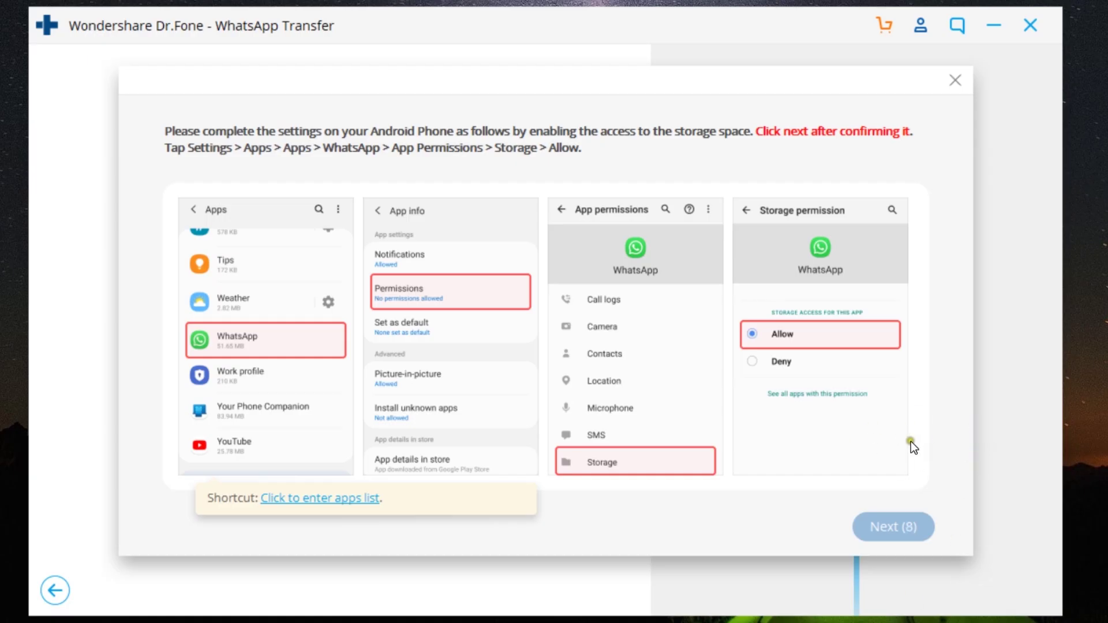
- Move the storage-permission instructions aside and back, then scroll the phone's app list
{"action": "left_click_drag", "start_coordinate": [554, 87], "coordinate": [990, 434]}
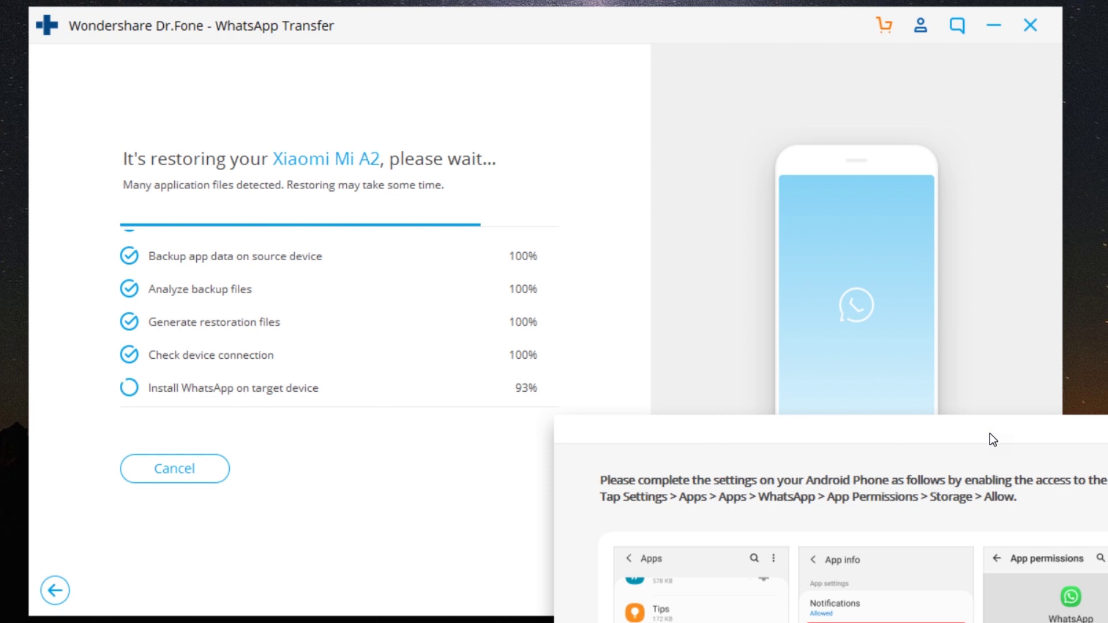
{"action": "left_click_drag", "start_coordinate": [989, 434], "coordinate": [547, 77]}
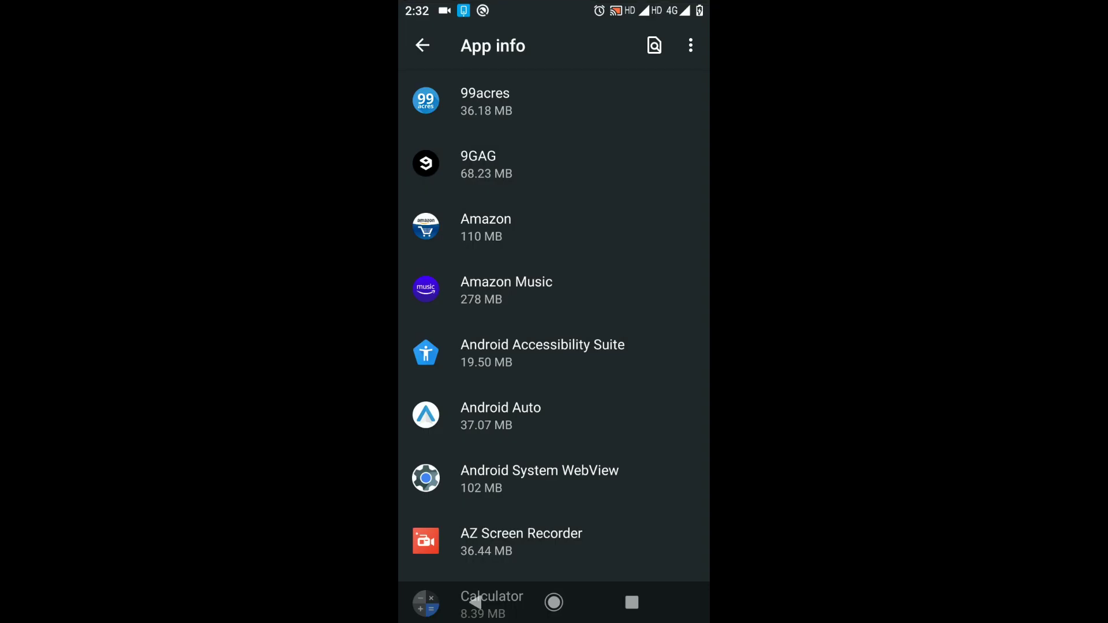
{"action": "scroll", "coordinate": [554, 323], "scroll_direction": "down", "scroll_amount": 3}
{"action": "scroll", "coordinate": [554, 323], "scroll_direction": "down", "scroll_amount": 5}
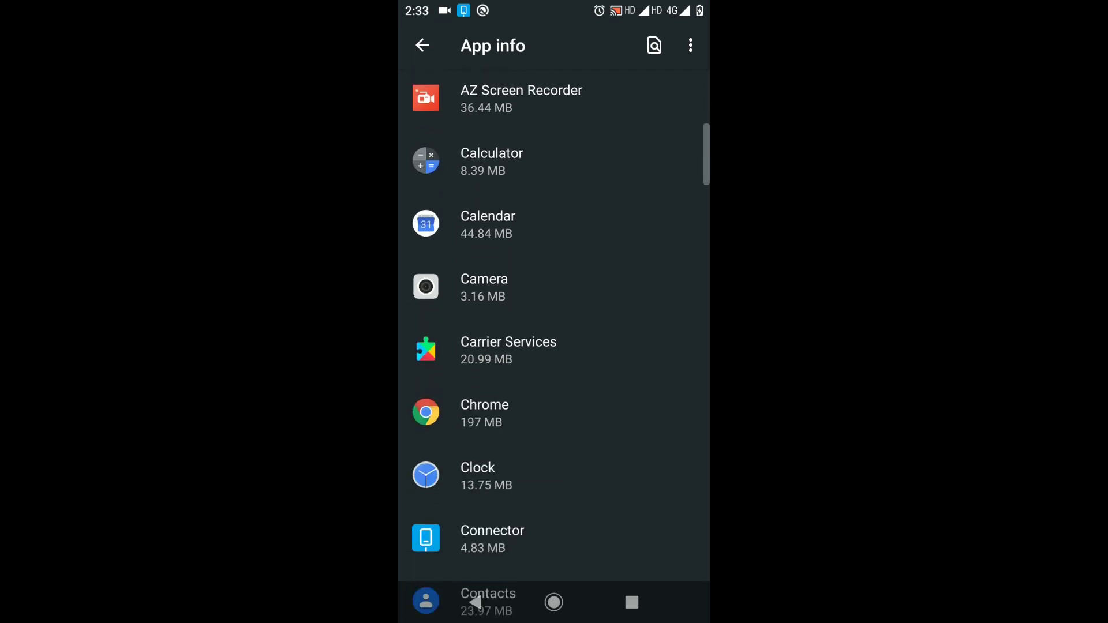
- Find WhatsApp in Apps, allow its Storage permission, then click Next in Dr.Fone
{"action": "scroll", "coordinate": [554, 346], "scroll_direction": "down", "scroll_amount": 6}
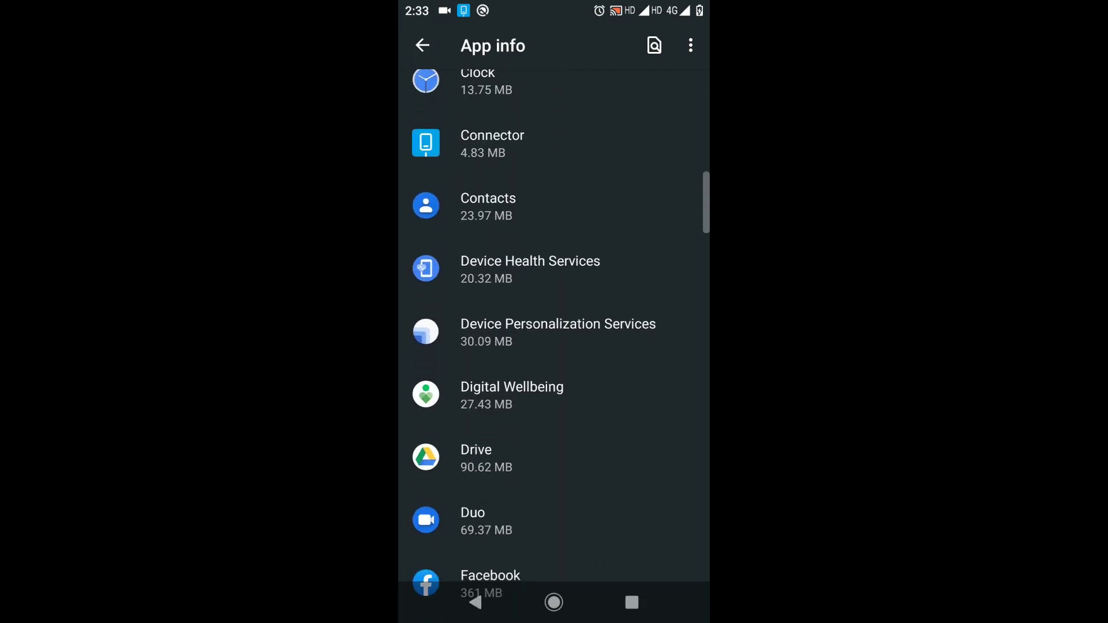
{"action": "scroll", "coordinate": [554, 324], "scroll_direction": "down", "scroll_amount": 5}
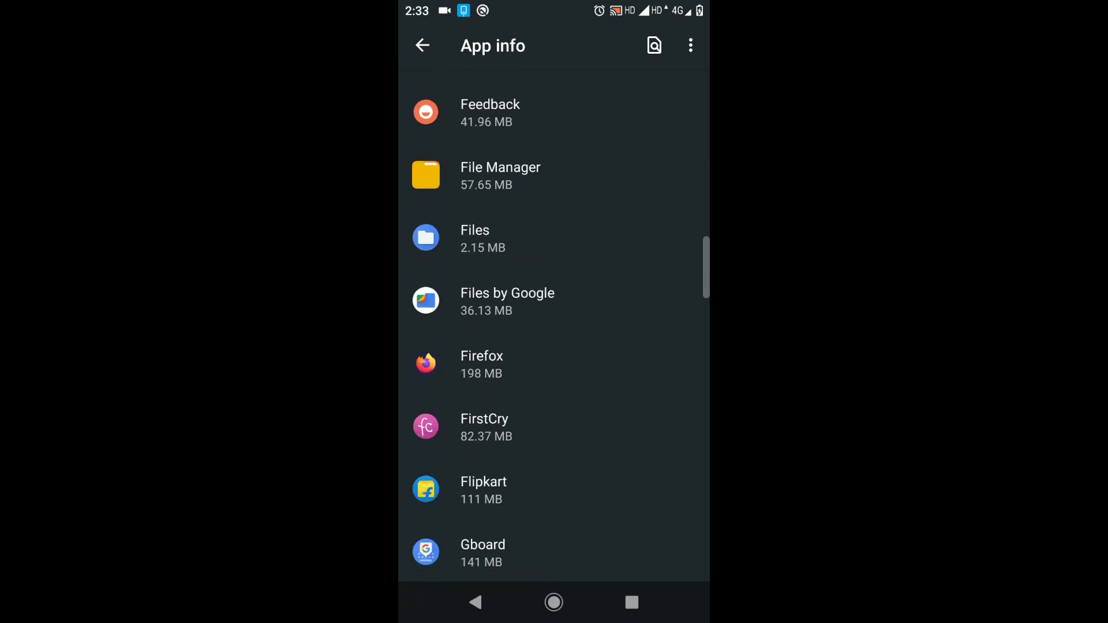
{"action": "scroll", "coordinate": [554, 323], "scroll_direction": "down", "scroll_amount": 8}
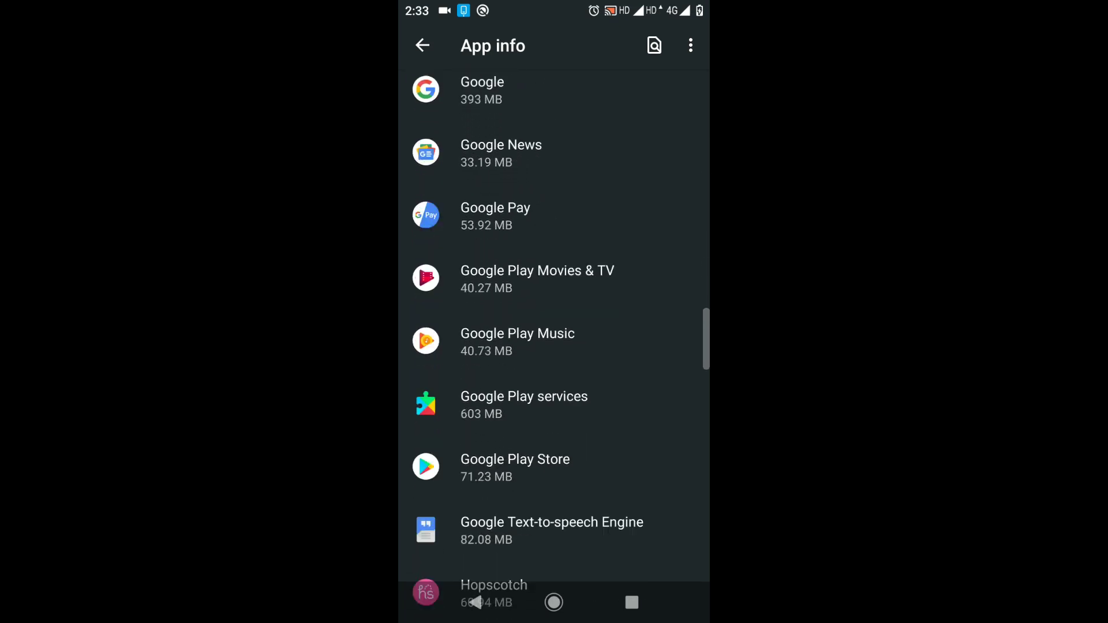
{"action": "scroll", "coordinate": [554, 323], "scroll_direction": "down", "scroll_amount": 10}
{"action": "left_click", "coordinate": [520, 484]}
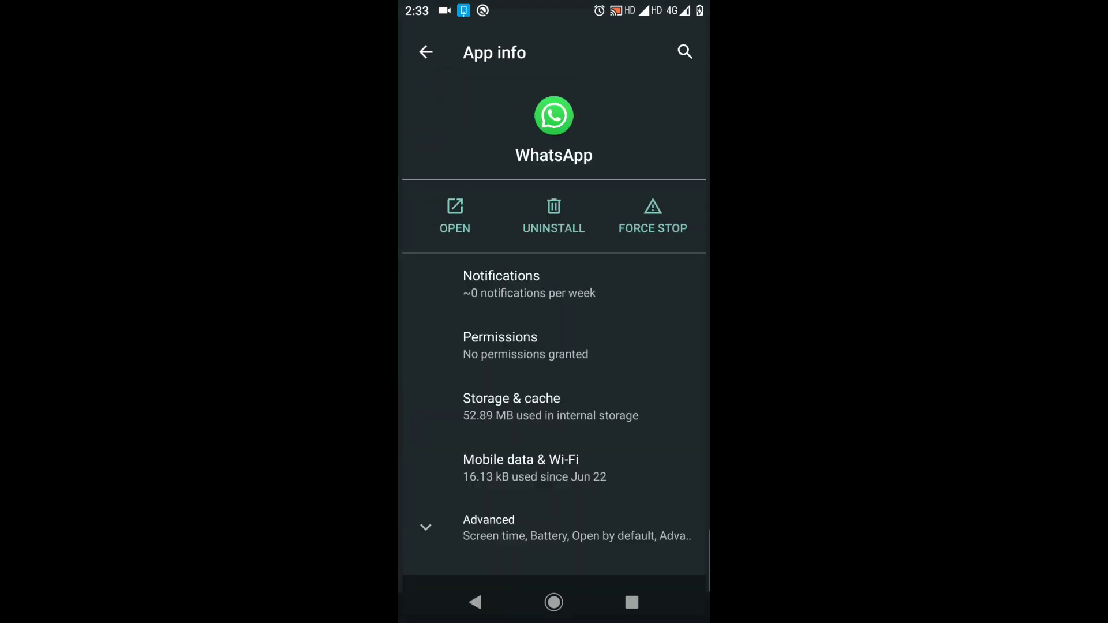
{"action": "left_click", "coordinate": [500, 345]}
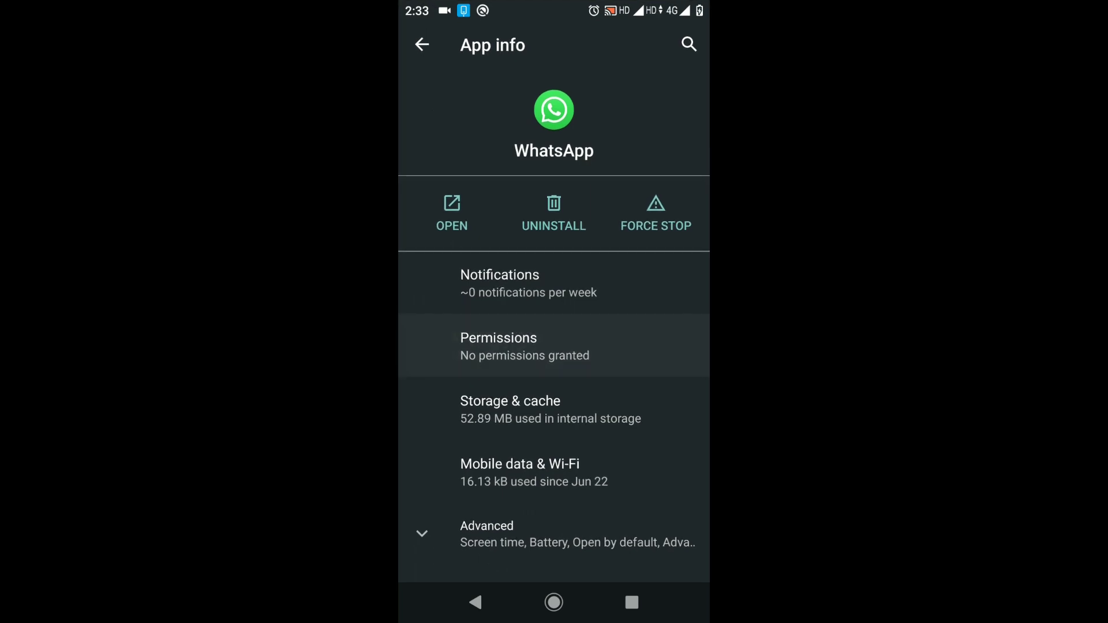
{"action": "scroll", "coordinate": [554, 323], "scroll_direction": "down", "scroll_amount": 4}
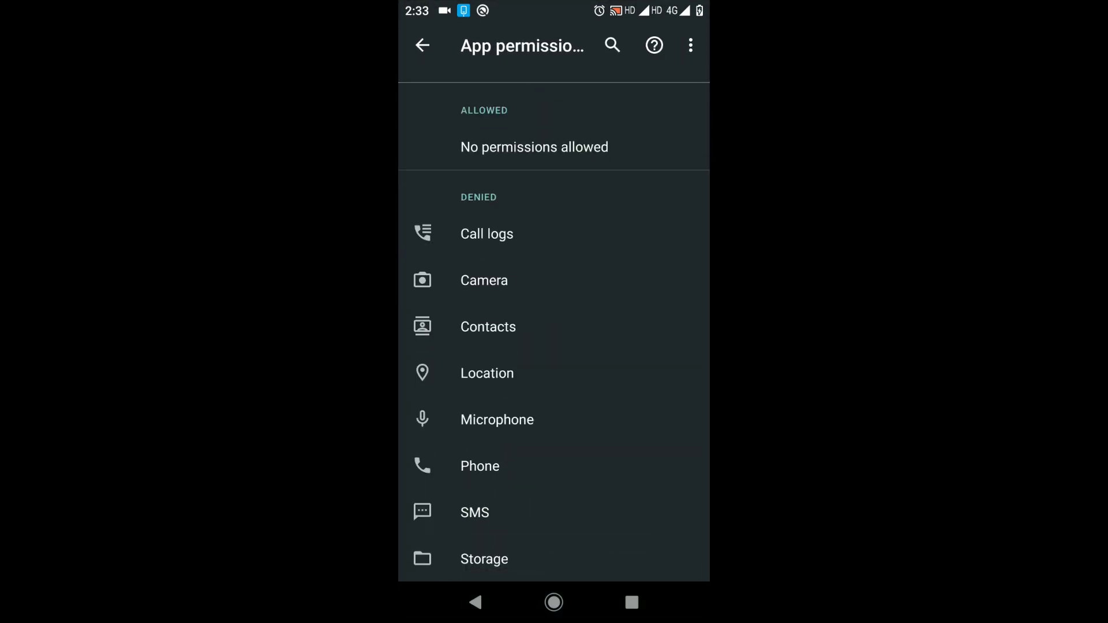
{"action": "left_click", "coordinate": [484, 558]}
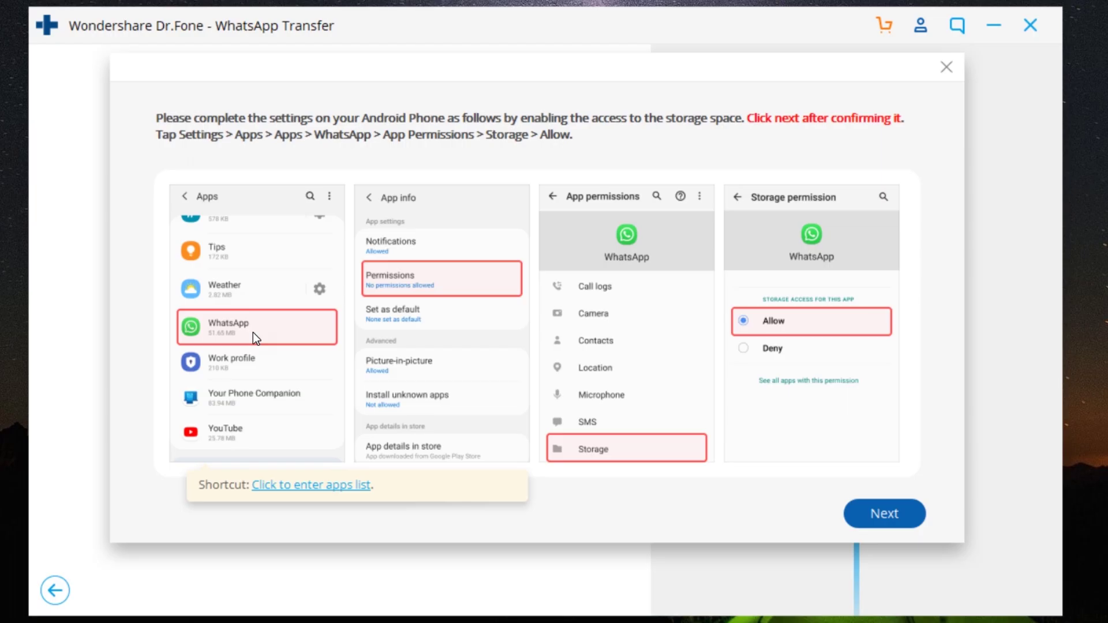
{"action": "left_click", "coordinate": [870, 504]}
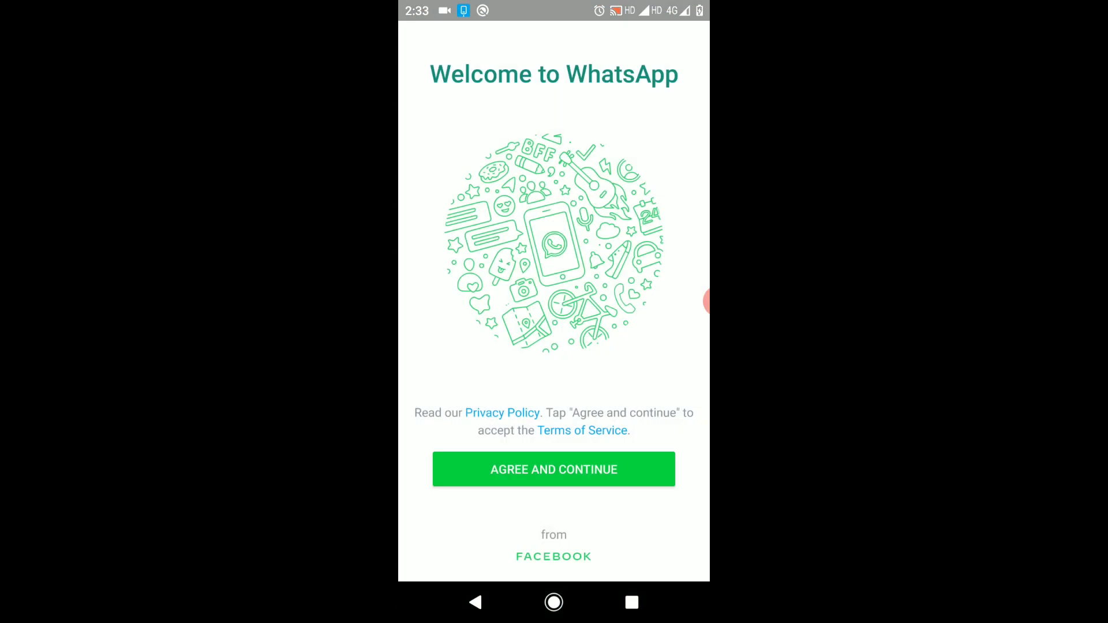
- Accept WhatsApp's terms, then submit and confirm the phone number for verification
{"action": "left_click", "coordinate": [449, 469]}
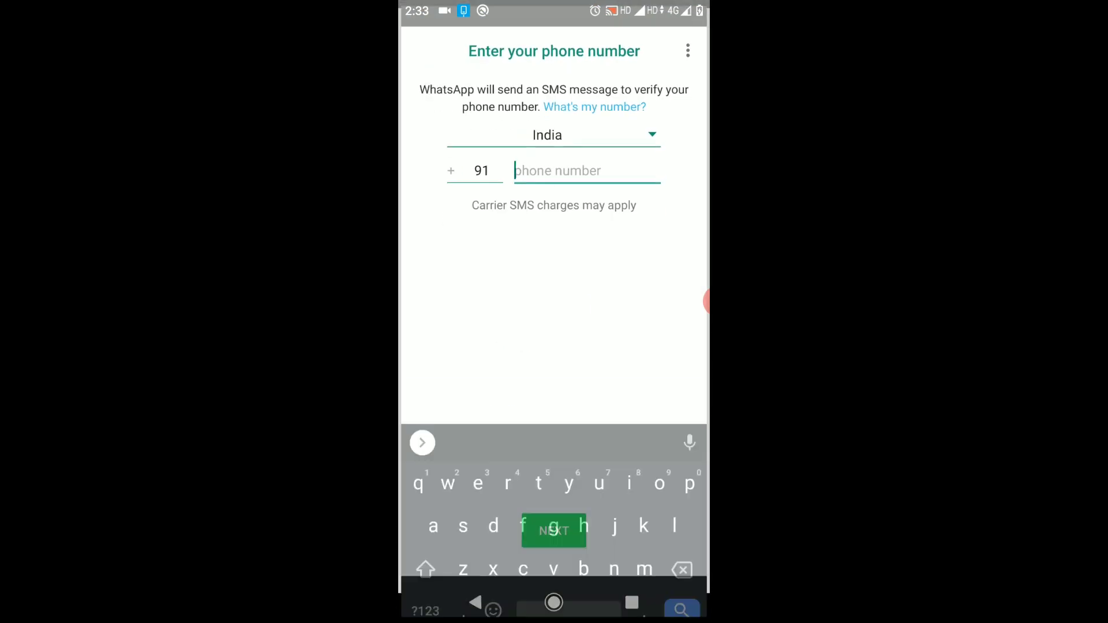
{"action": "left_click", "coordinate": [554, 357]}
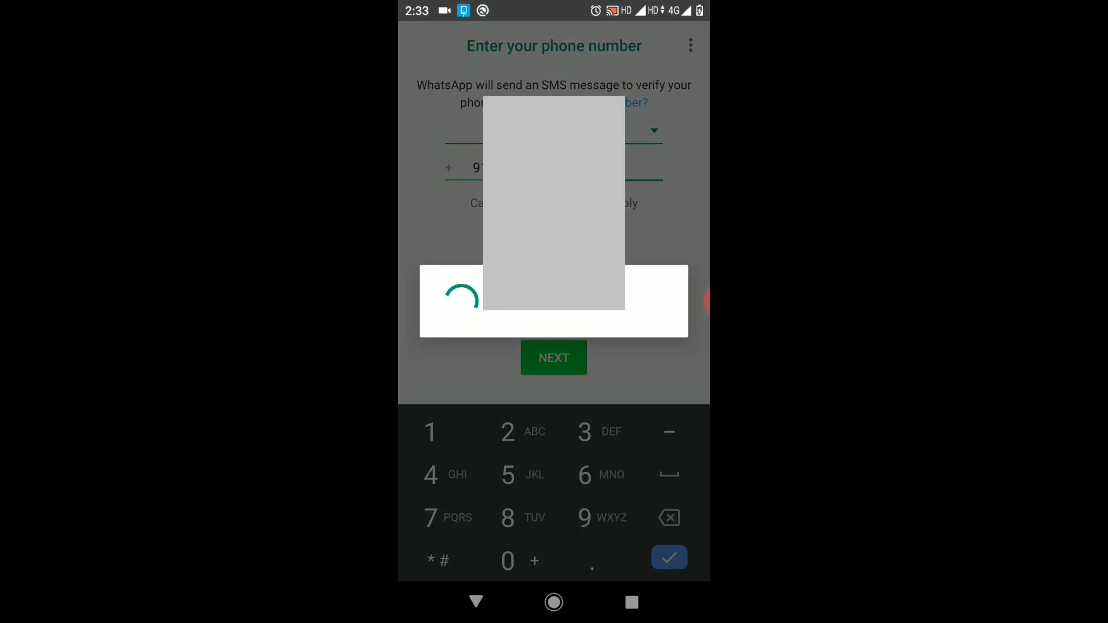
{"action": "left_click", "coordinate": [608, 415]}
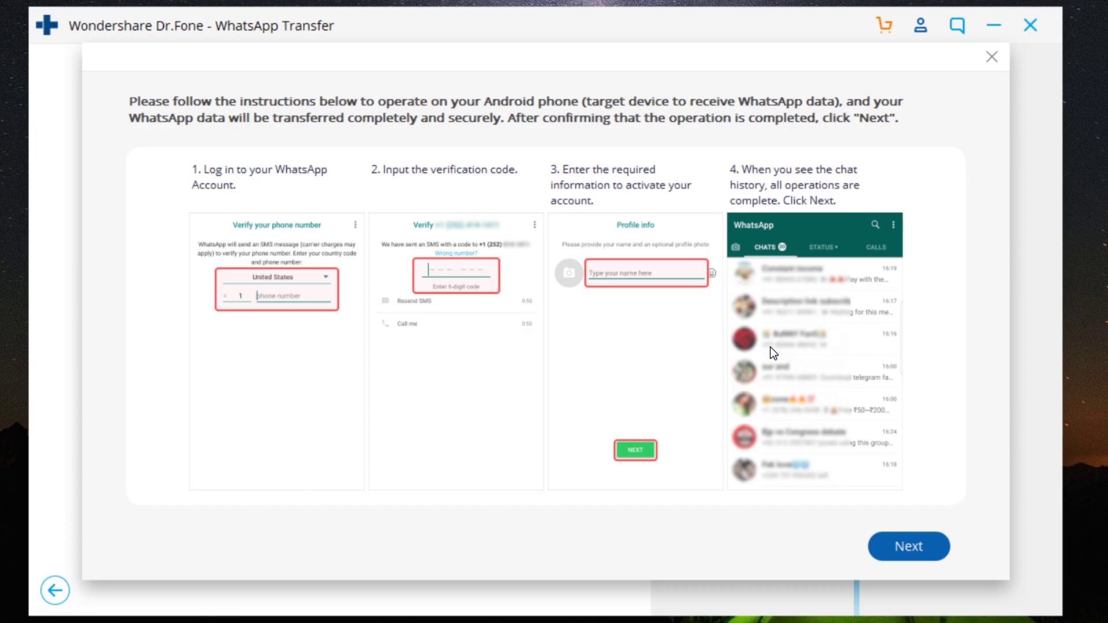
- Confirm in Dr.Fone that the WhatsApp setup steps on the Mi A2 are finished
{"action": "left_click", "coordinate": [905, 547]}
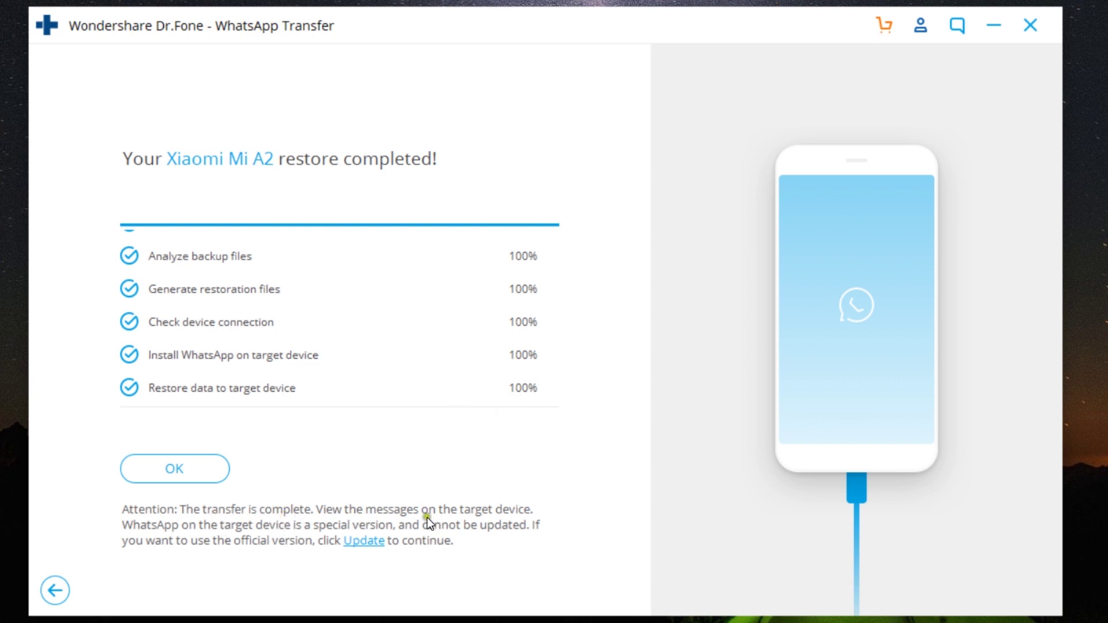
- Dismiss the restore summary and back up the Xiaomi Mi A2's WhatsApp messages to the PC
{"action": "left_click", "coordinate": [179, 464]}
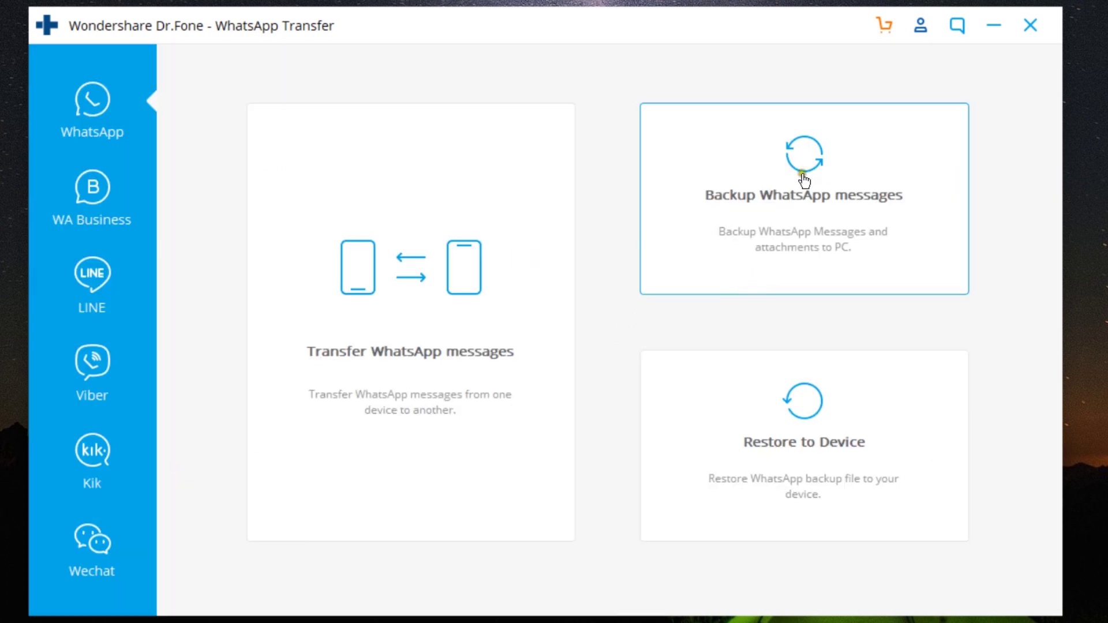
{"action": "left_click", "coordinate": [803, 156]}
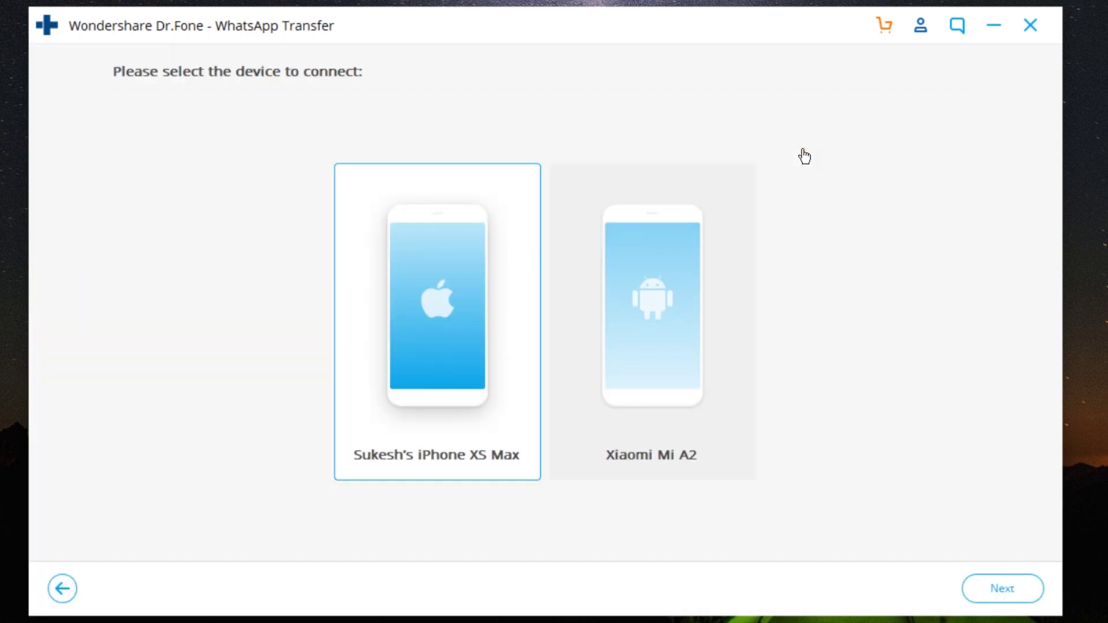
{"action": "left_click", "coordinate": [638, 325]}
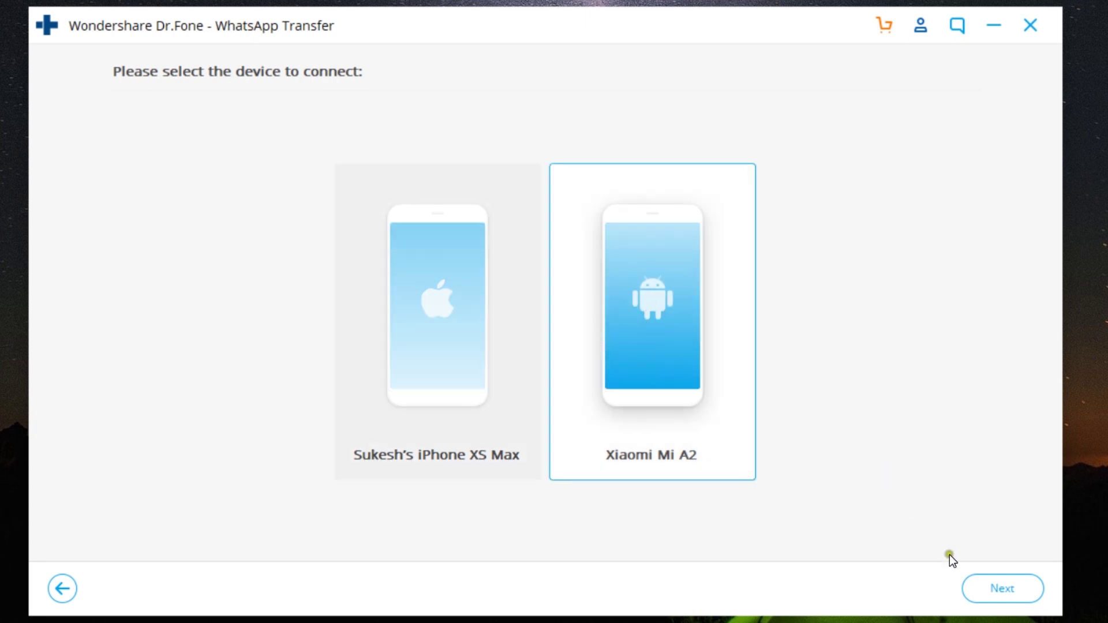
{"action": "left_click", "coordinate": [1004, 588]}
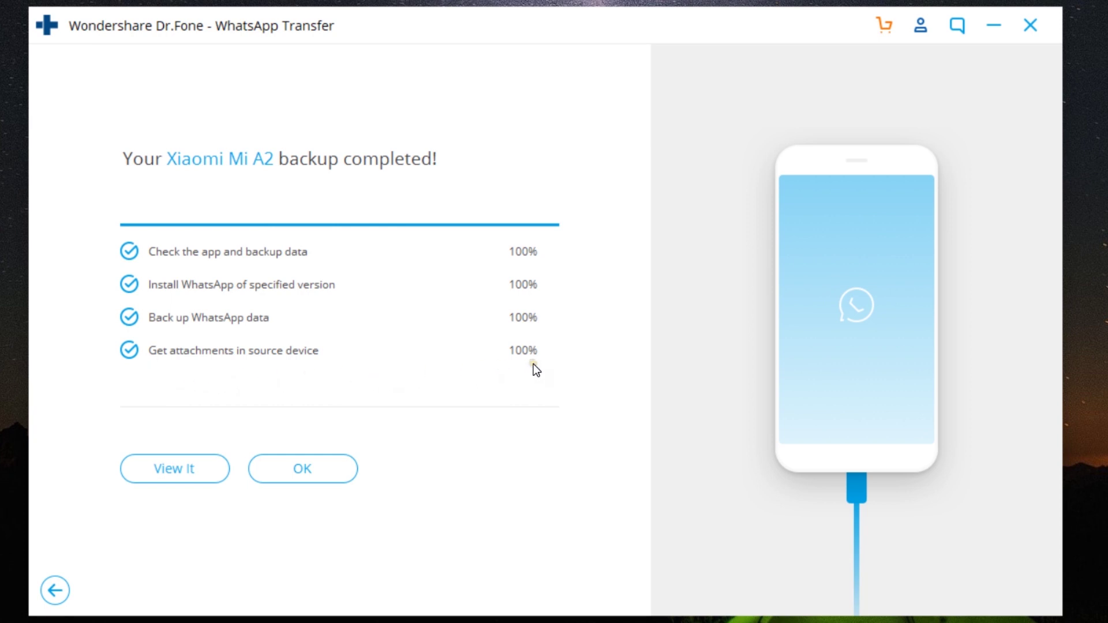
- Review the saved backups, select the 4.60 GB Xiaomi Mi A2 backup, and continue
{"action": "left_click", "coordinate": [184, 473]}
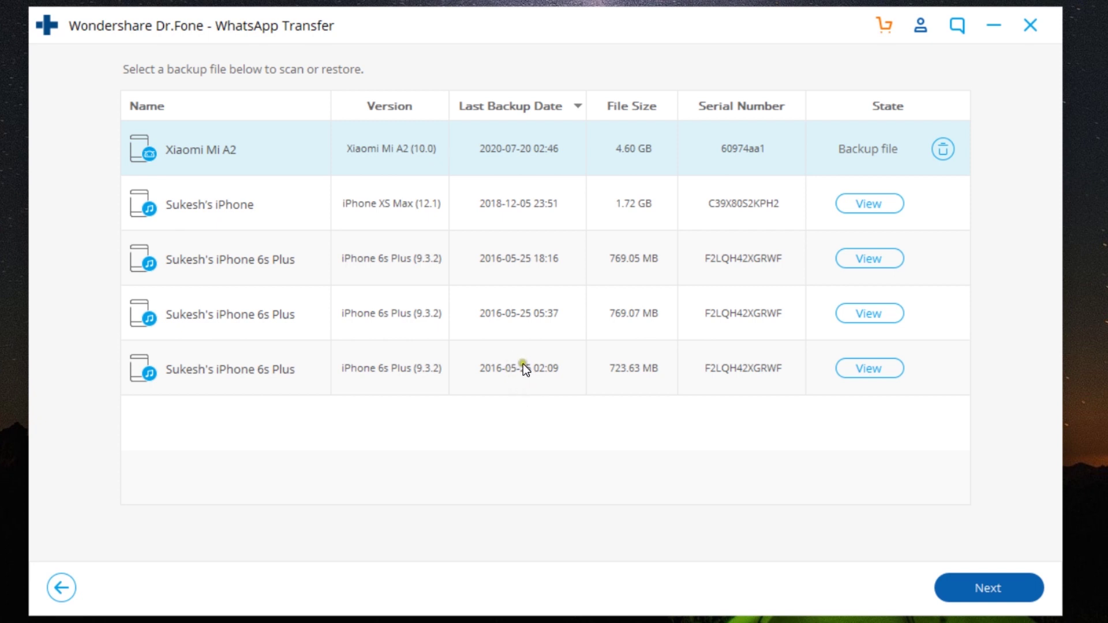
{"action": "left_click", "coordinate": [719, 192]}
{"action": "left_click", "coordinate": [712, 144]}
{"action": "left_click", "coordinate": [980, 589]}
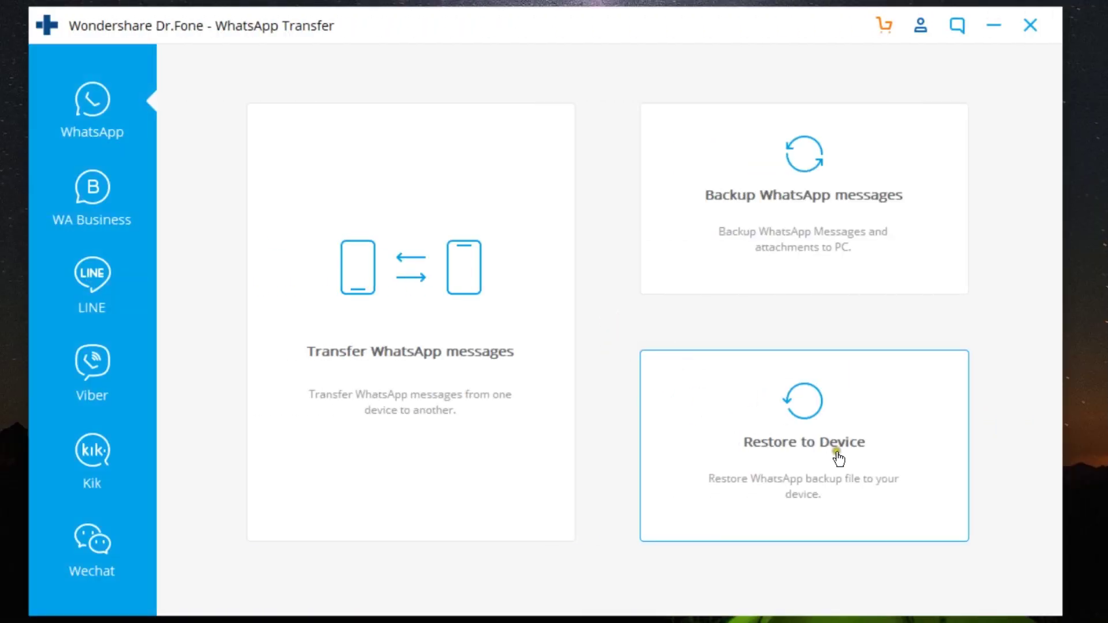
- Choose the Xiaomi Mi A2 backup for Restore to Device, with the iPhone XS Max as target
{"action": "left_click", "coordinate": [787, 429]}
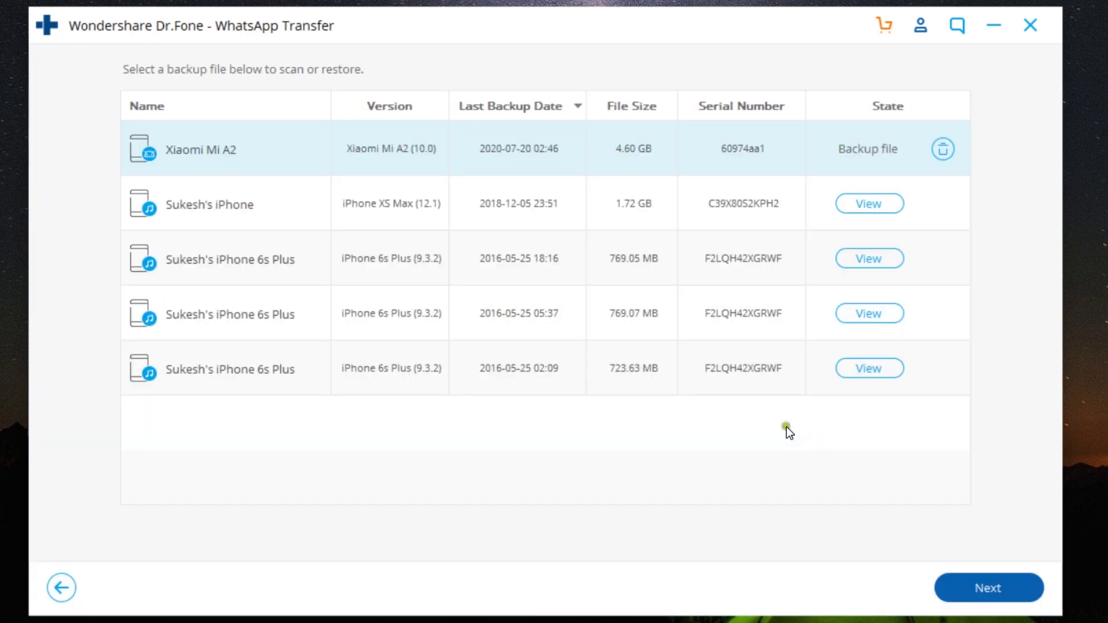
{"action": "left_click", "coordinate": [253, 206]}
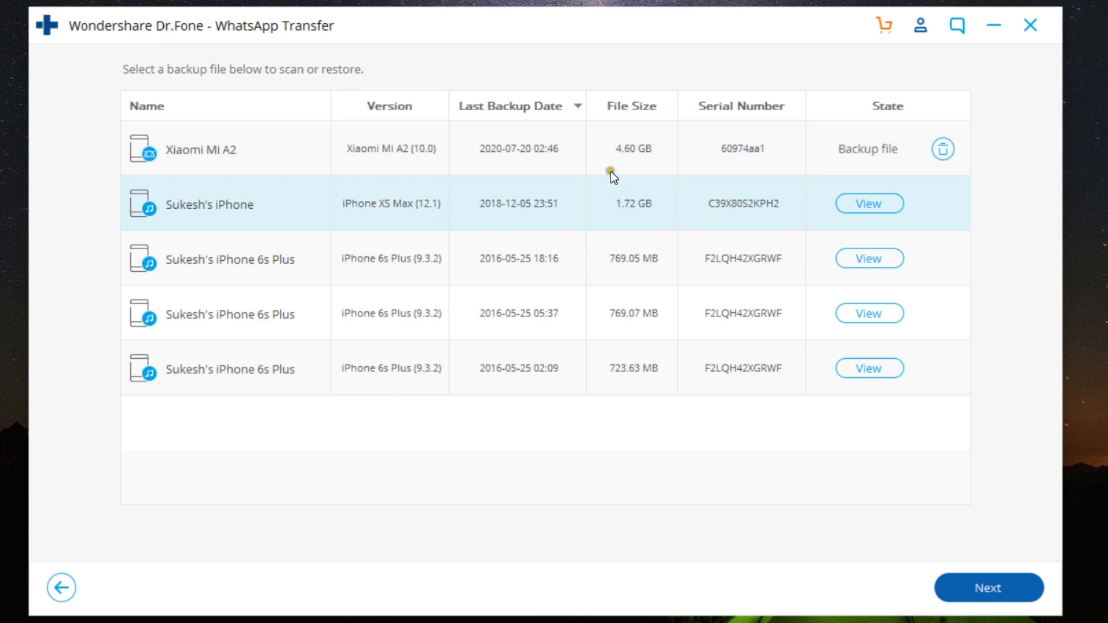
{"action": "left_click", "coordinate": [608, 141]}
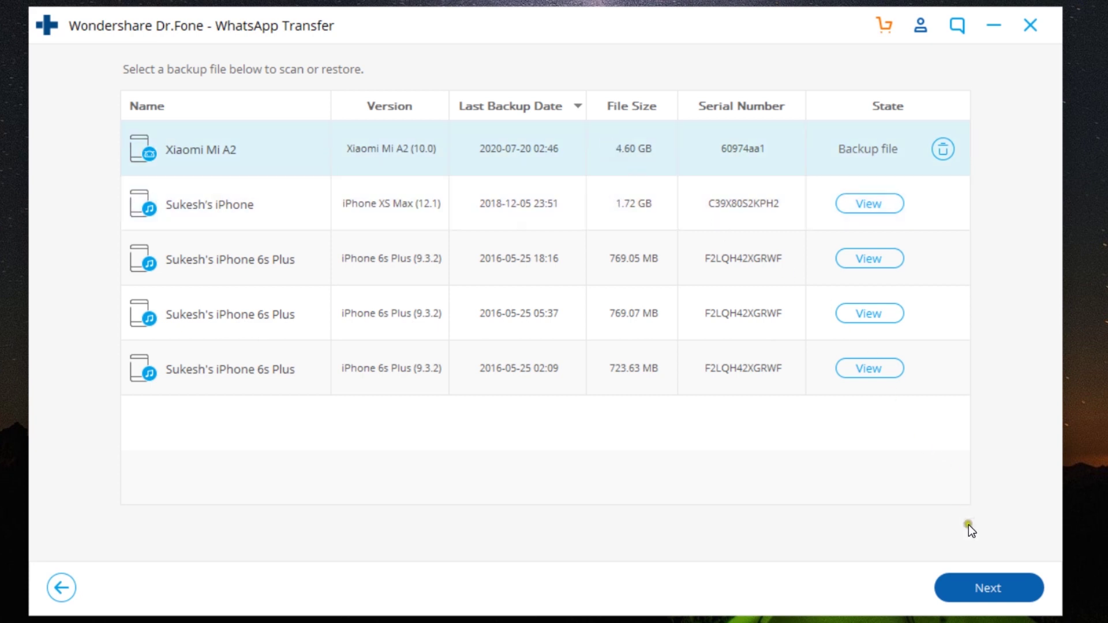
{"action": "left_click", "coordinate": [991, 584]}
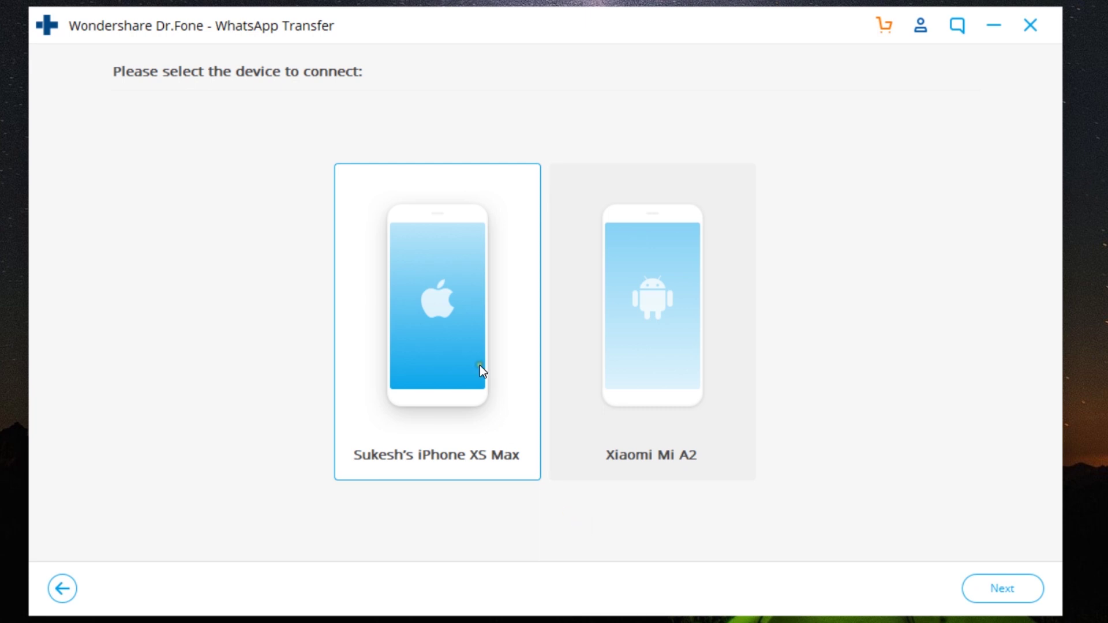
{"action": "left_click", "coordinate": [1016, 591]}
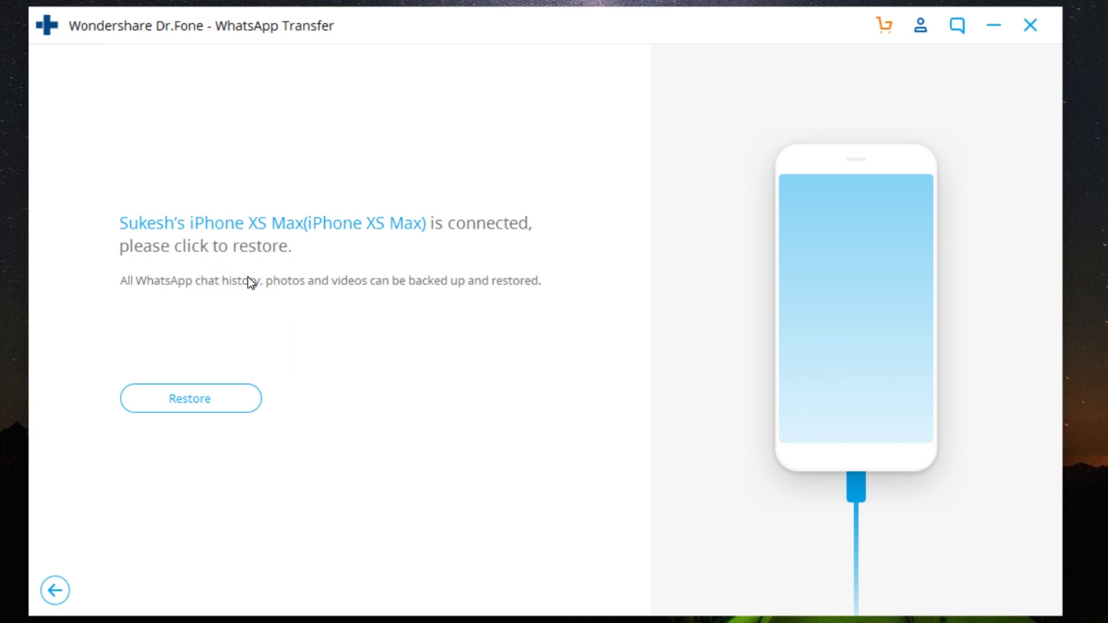
- Start restoring to the iPhone XS Max without keeping its existing WhatsApp data
{"action": "left_click", "coordinate": [187, 400]}
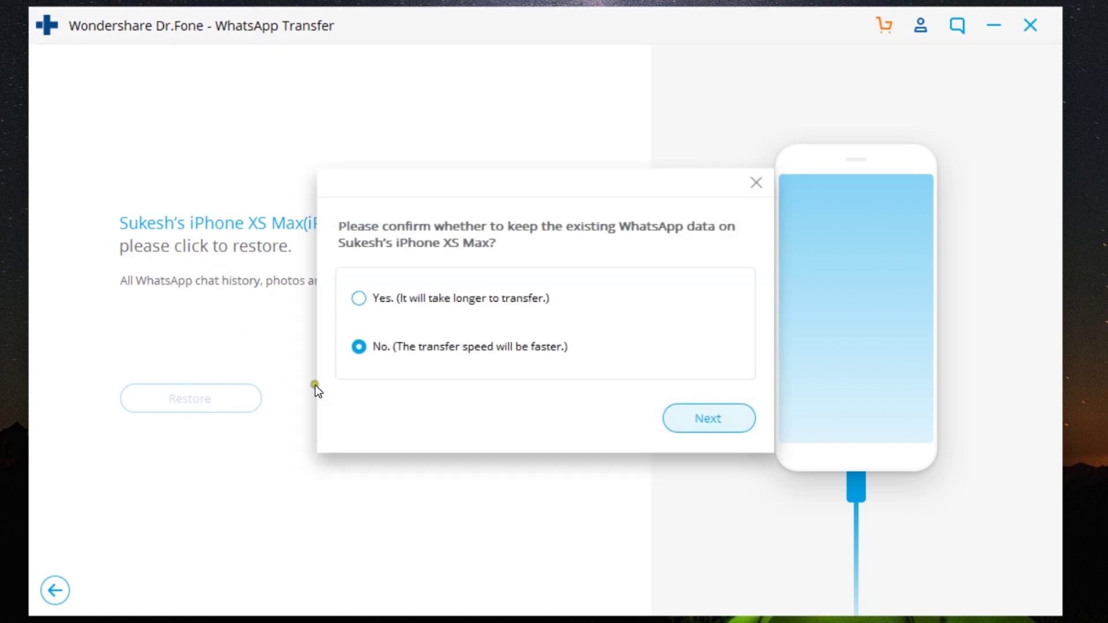
{"action": "left_click", "coordinate": [702, 413]}
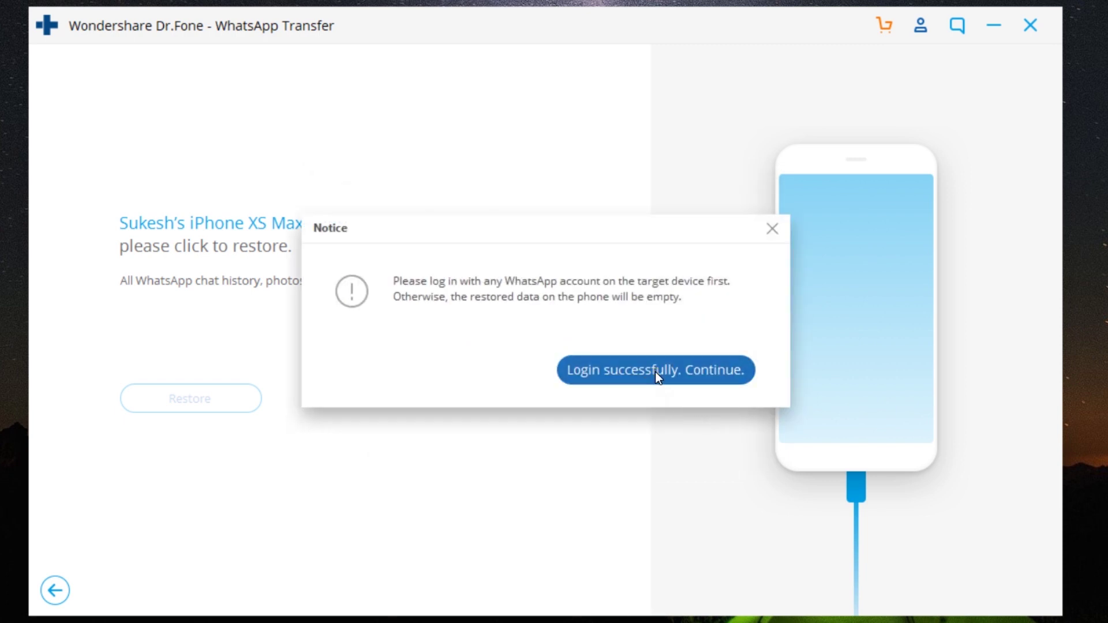
{"action": "left_click", "coordinate": [655, 372]}
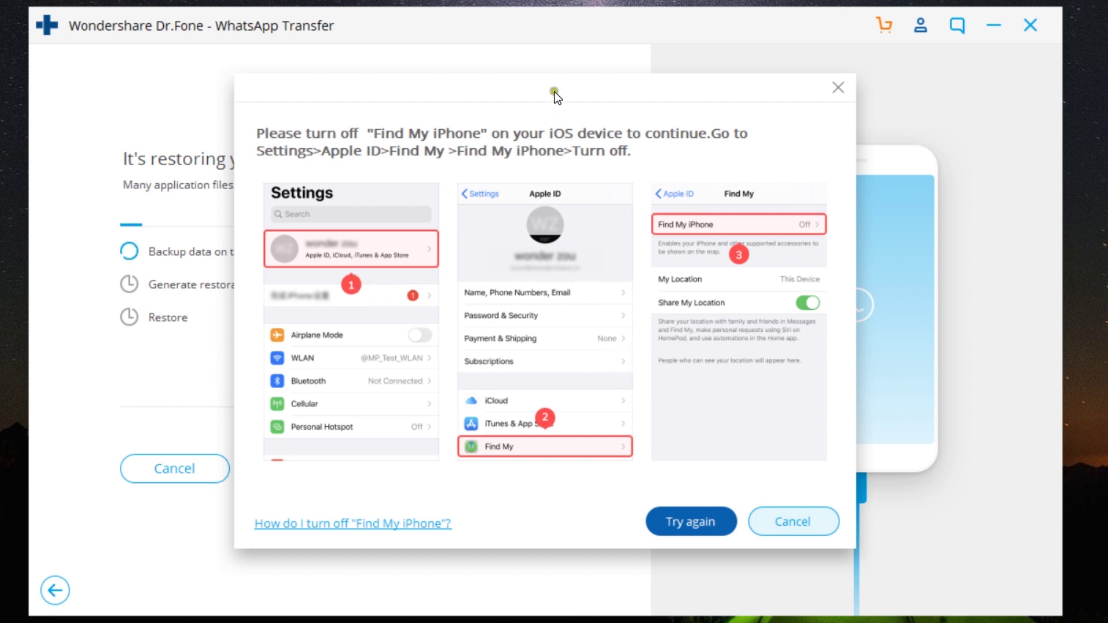
- Move the Find My iPhone warning aside, retry the restore, and bring up the Dr.Fone pricing page
{"action": "left_click_drag", "start_coordinate": [556, 93], "coordinate": [513, 65]}
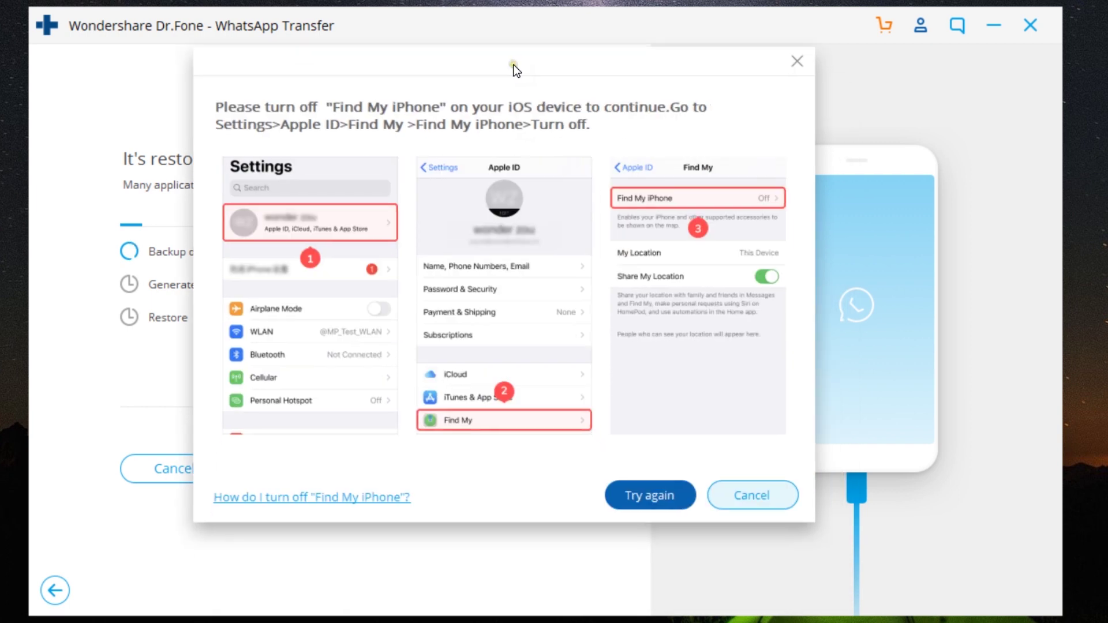
{"action": "left_click", "coordinate": [662, 495]}
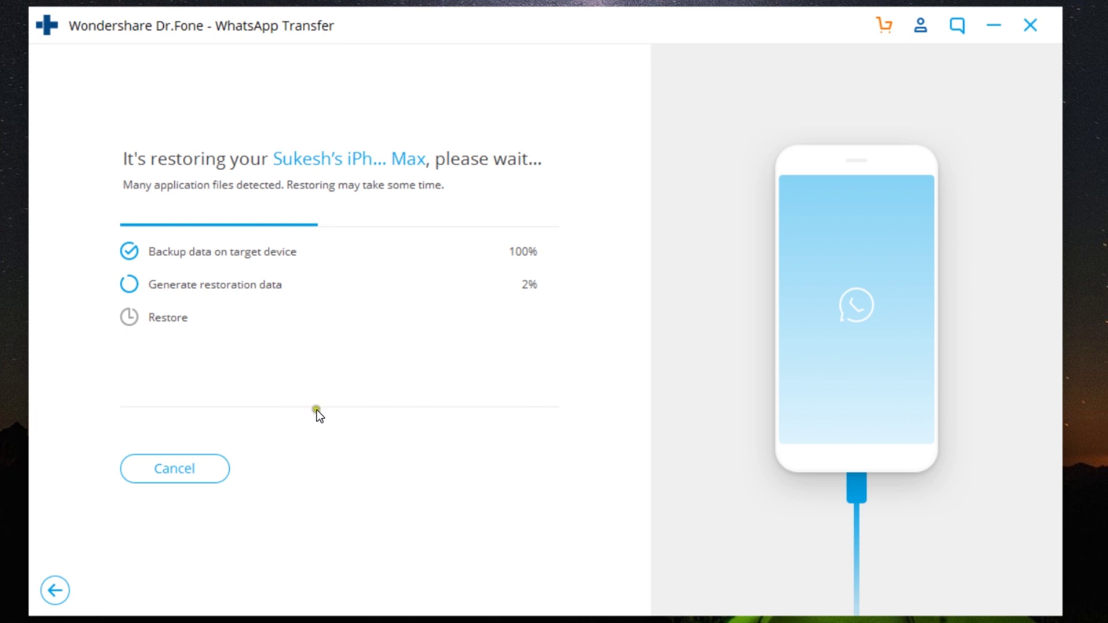
{"action": "left_click", "coordinate": [281, 265]}
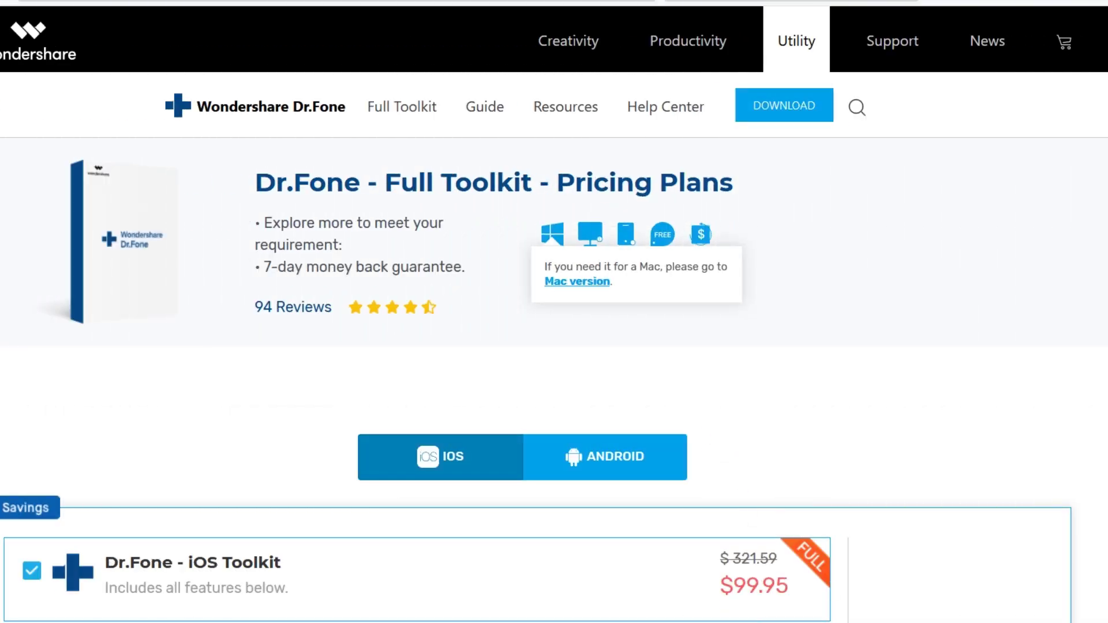
- Select only WhatsApp Transfer (iOS&Android) on the pricing page, dropping the total to $21.95
{"action": "scroll", "coordinate": [1071, 241], "scroll_direction": "down", "scroll_amount": 7}
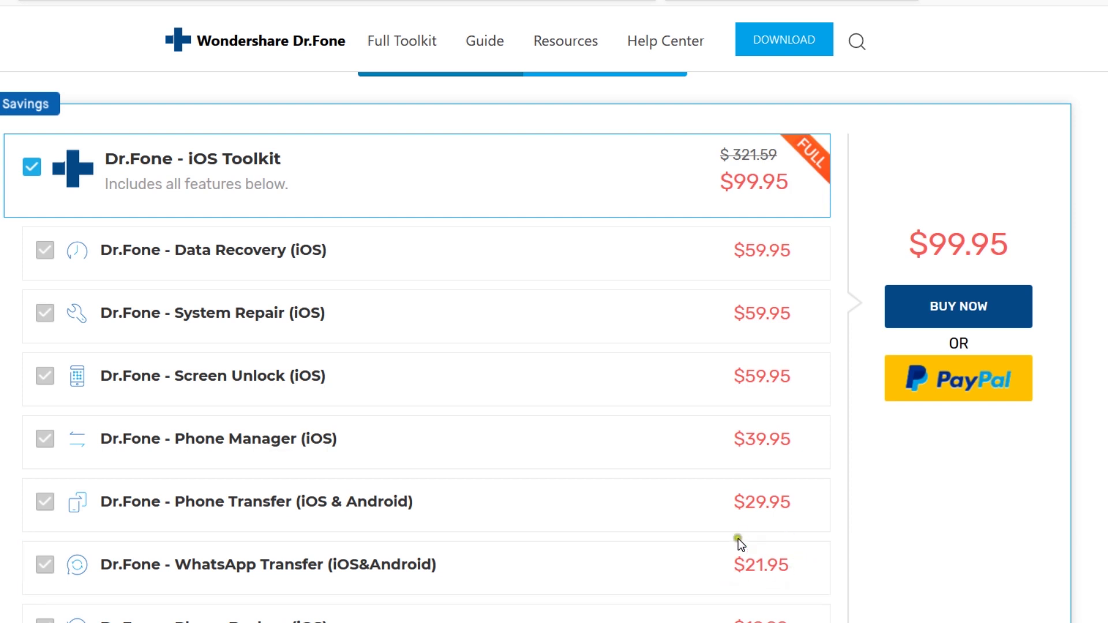
{"action": "left_click", "coordinate": [569, 563]}
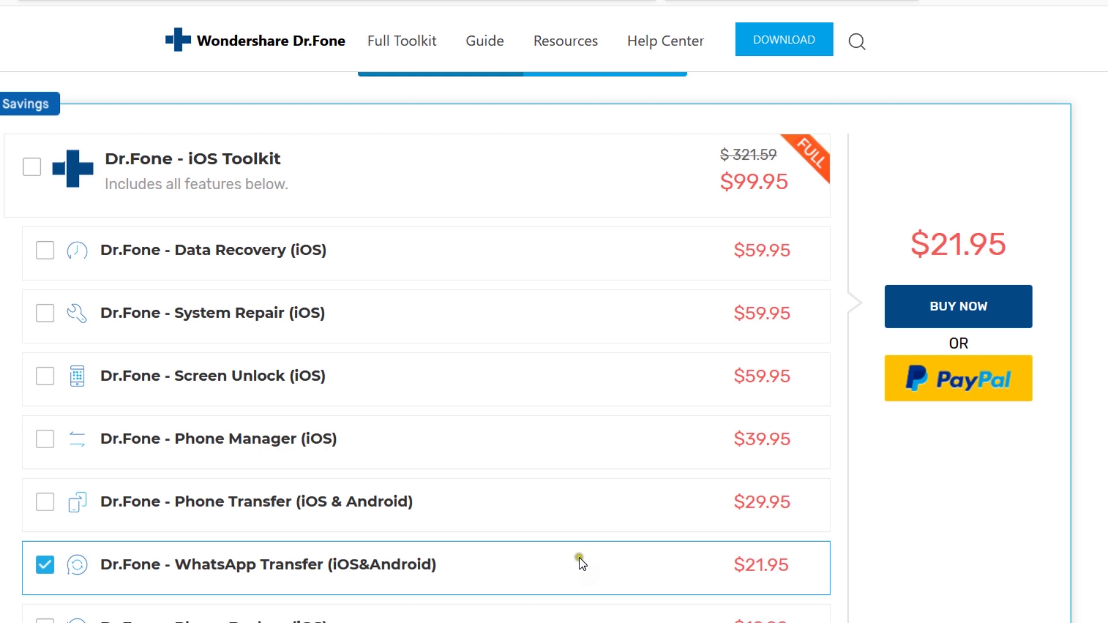
{"action": "scroll", "coordinate": [1089, 448], "scroll_direction": "down", "scroll_amount": 10}
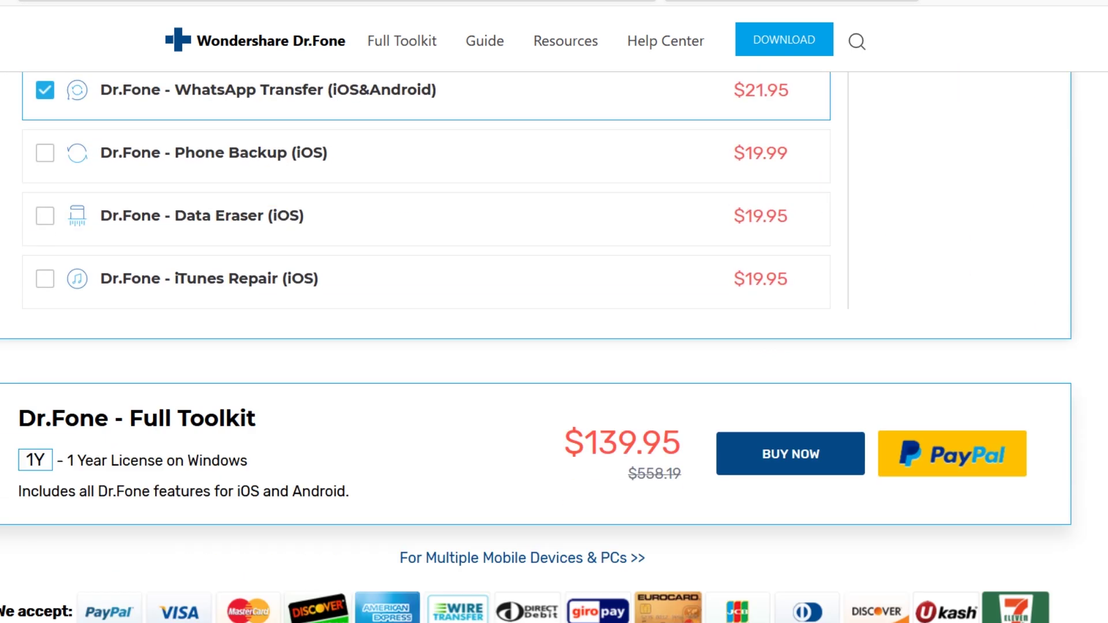
{"action": "scroll", "coordinate": [554, 347], "scroll_direction": "up", "scroll_amount": 10}
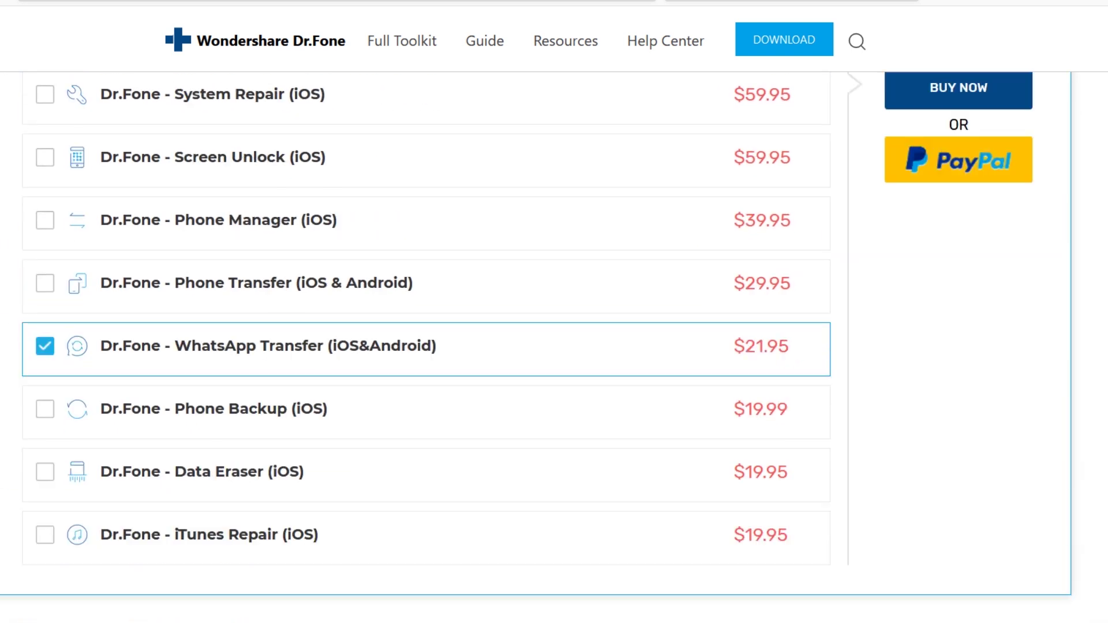